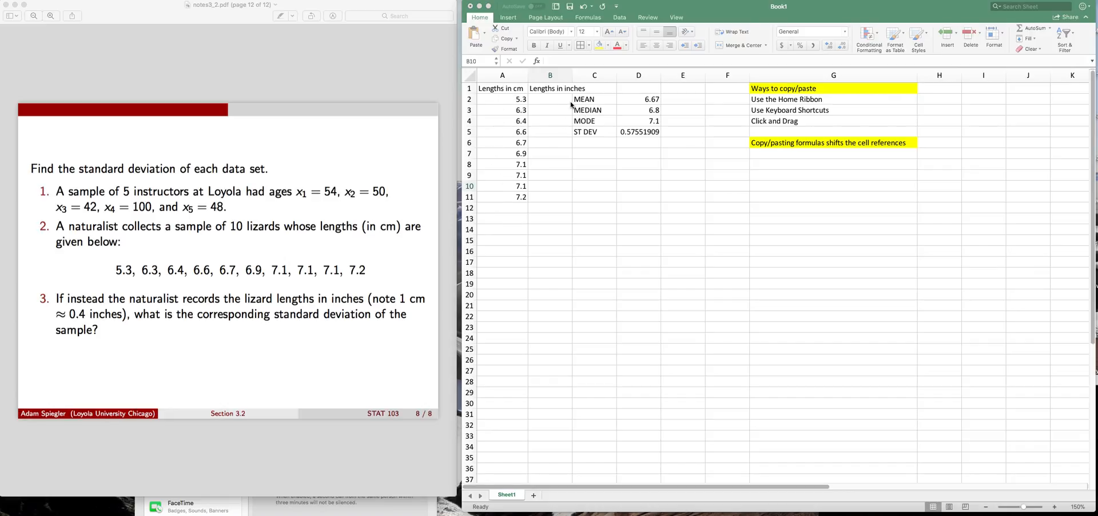
Clear cell B1 and enter the column heading "Lengths in inches" in it
click(550, 88)
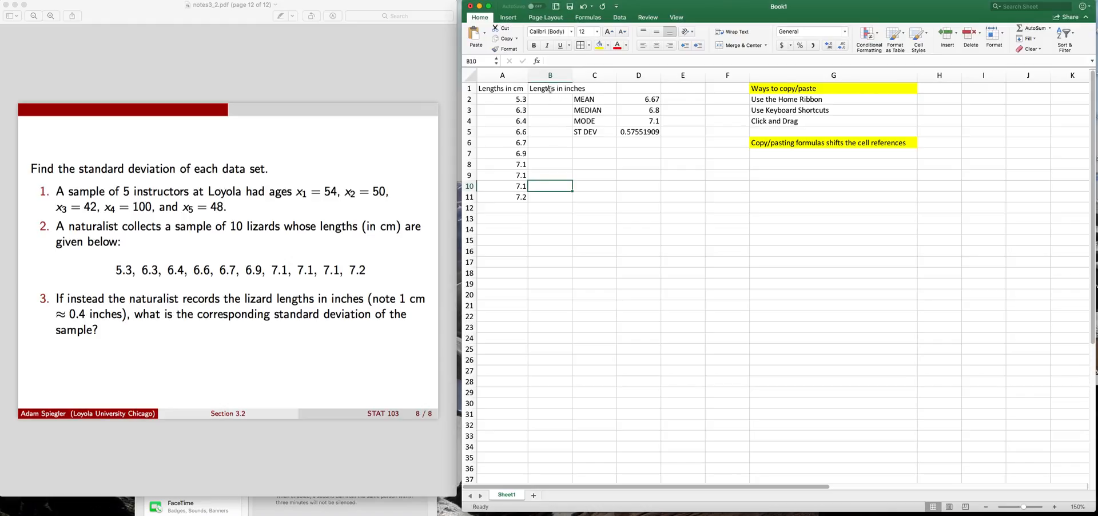
click(550, 89)
key(Delete)
key(Return)
key(Up)
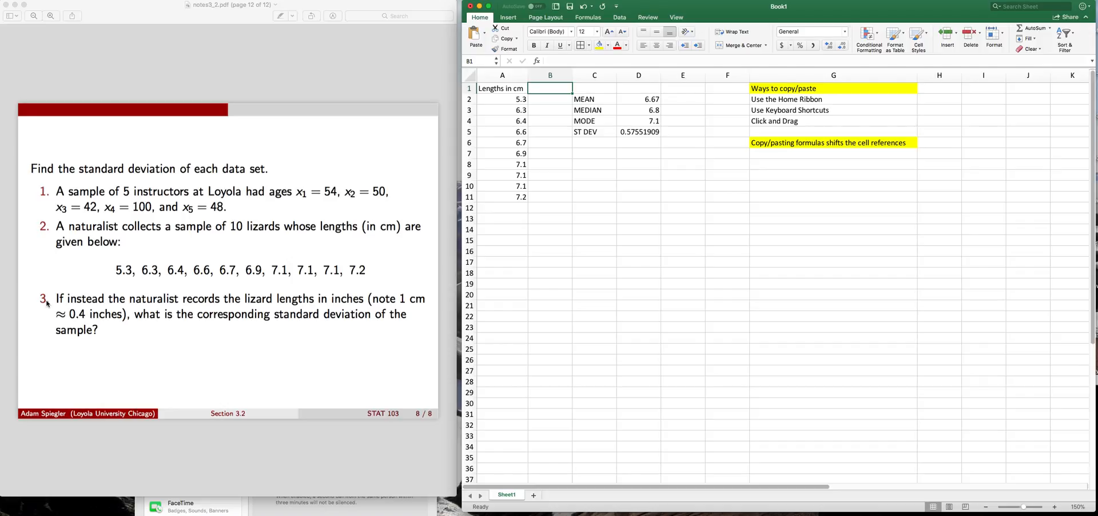
text(Leng)
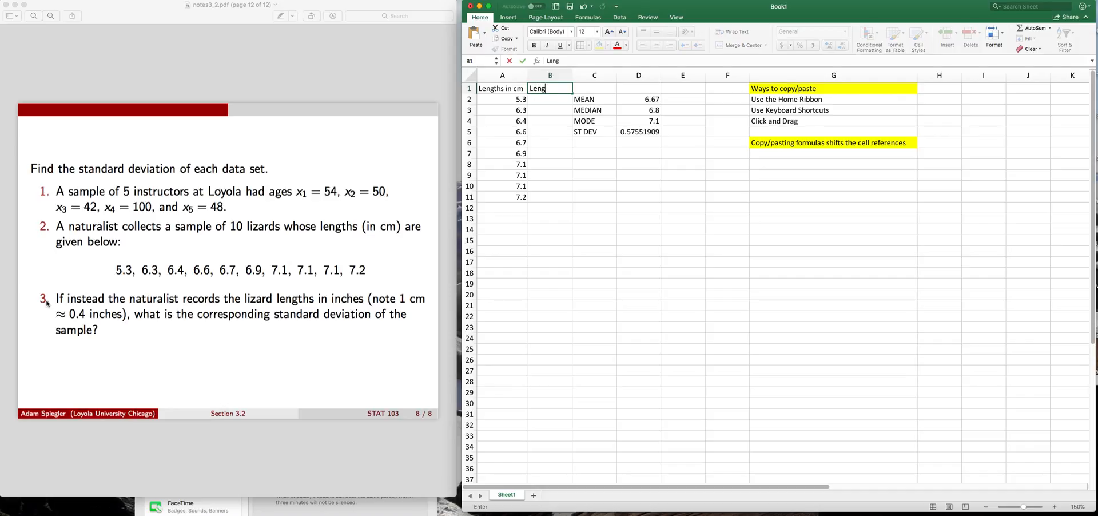
text(ths in inches)
key(Return)
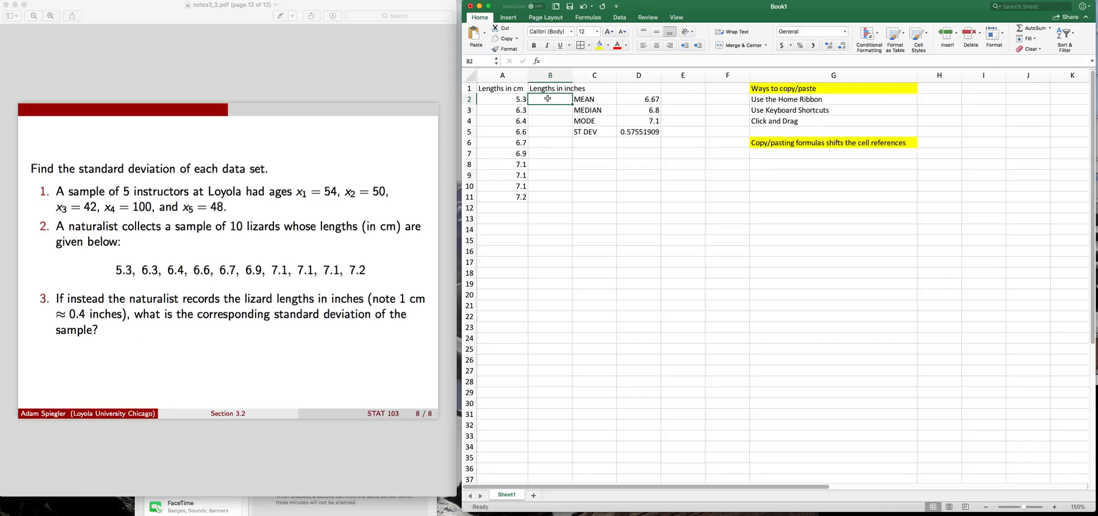
Enter the formula =A2*0.4 in cell B2 to convert the first length to inches, and check it
text(=)
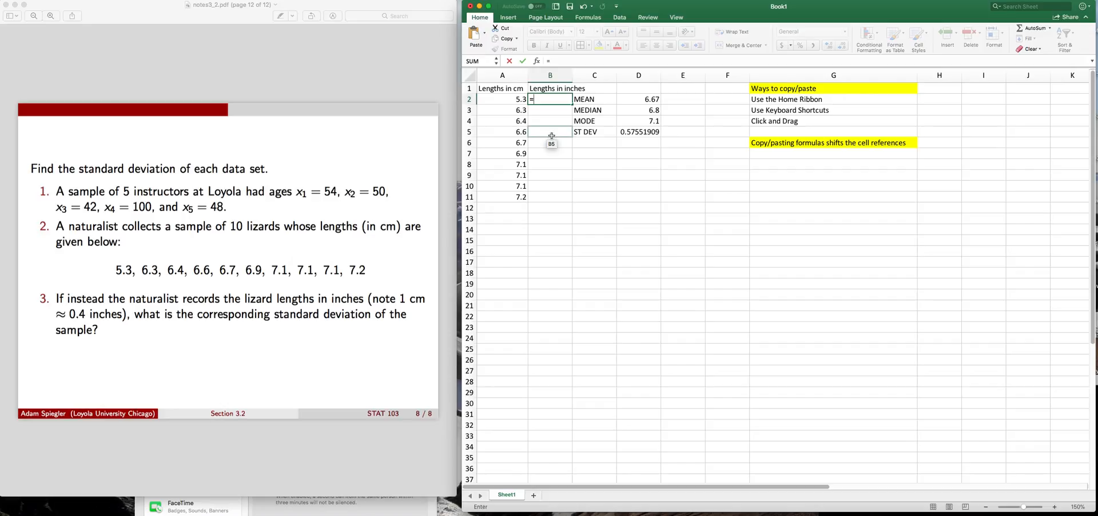
text(A2)
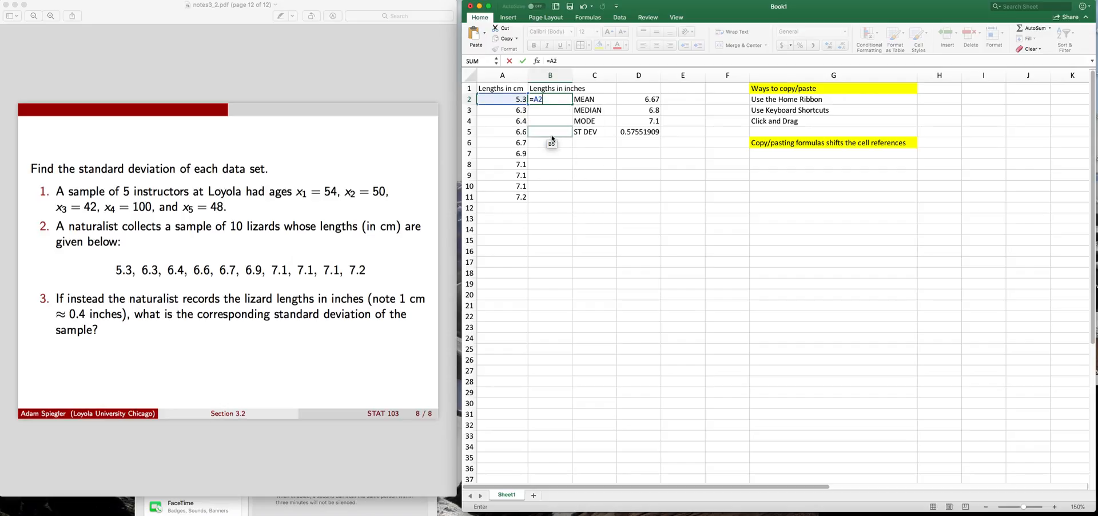
text(*0.4)
key(Return)
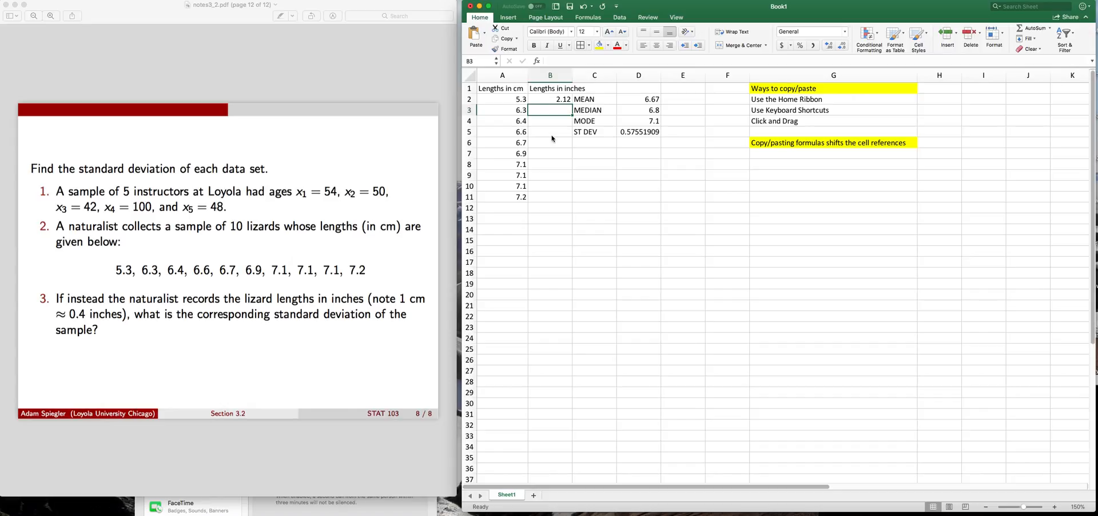
double_click(545, 100)
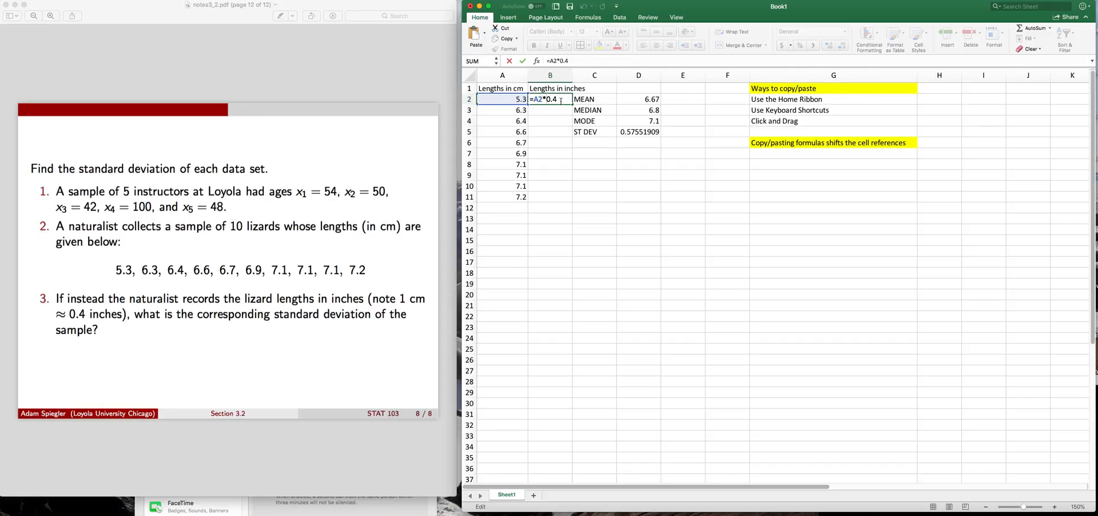
key(Return)
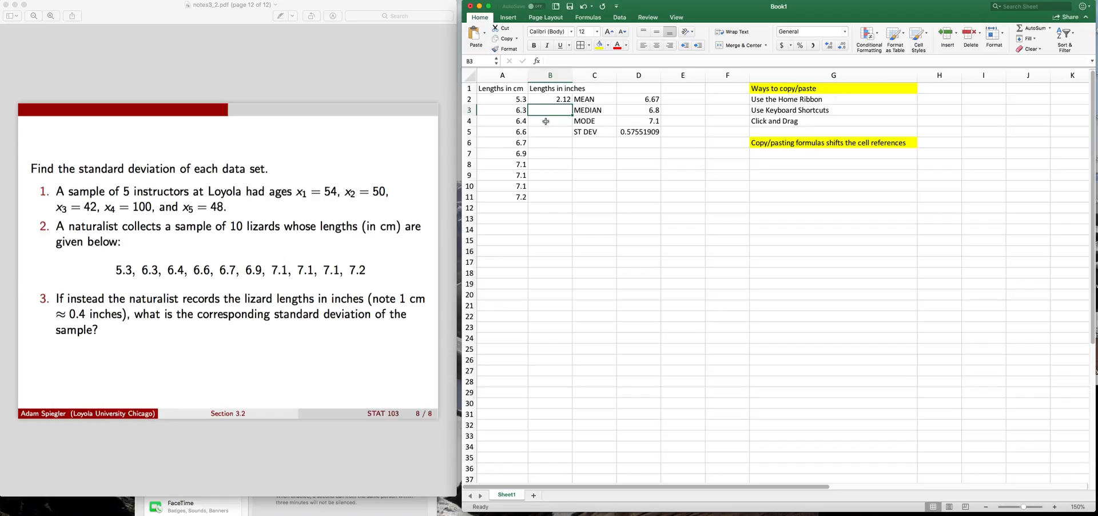
click(546, 99)
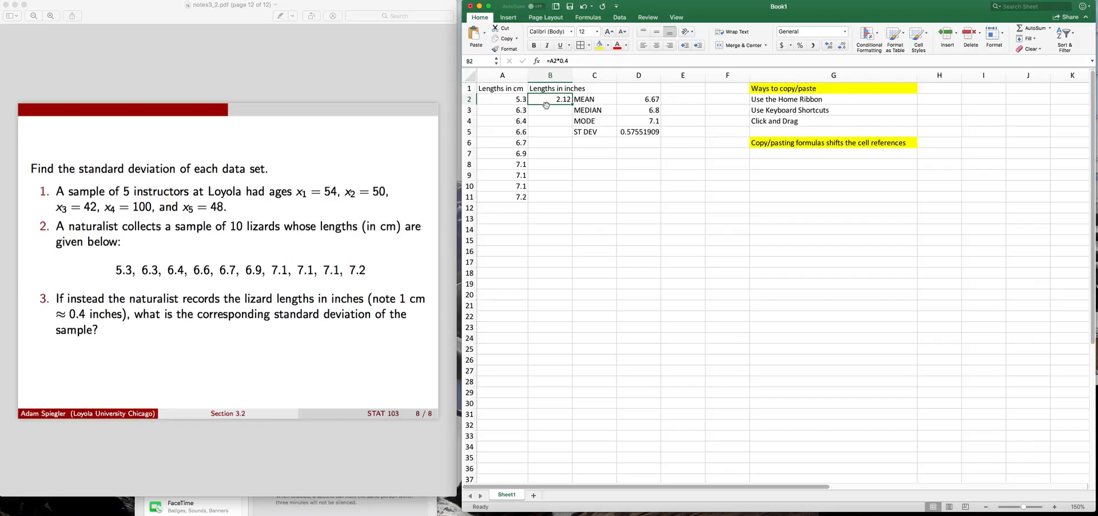
click(547, 109)
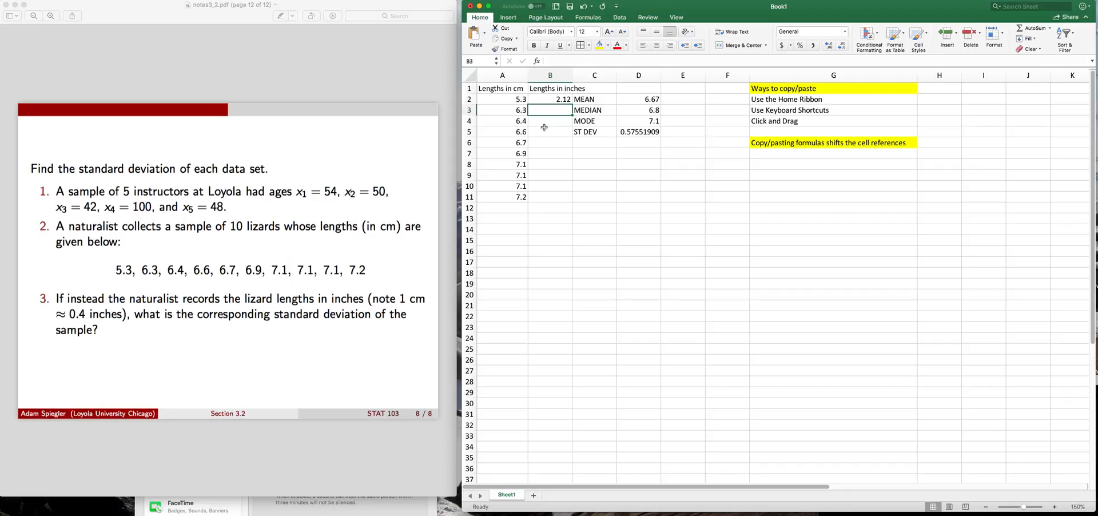
drag(801, 89, 787, 118)
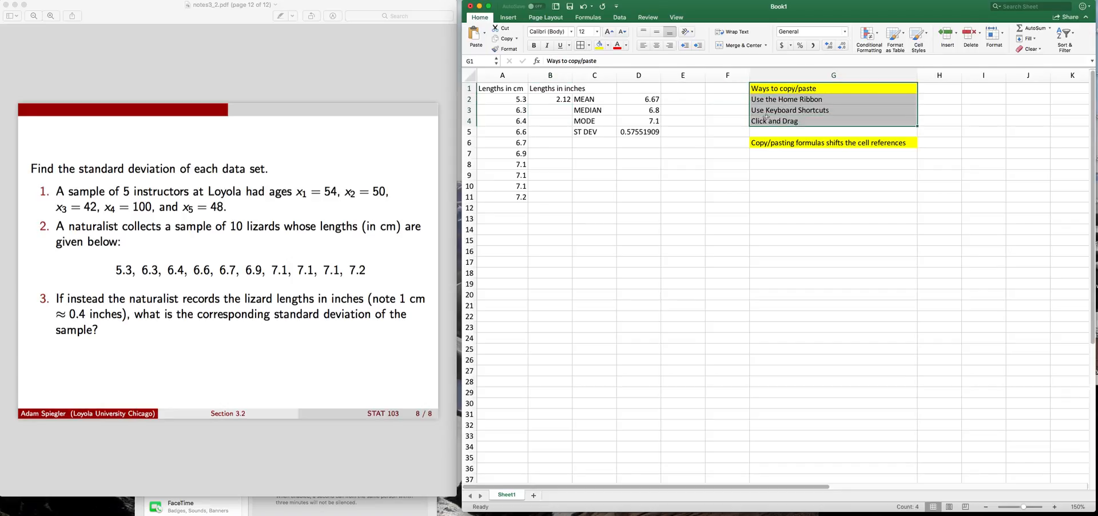
click(558, 110)
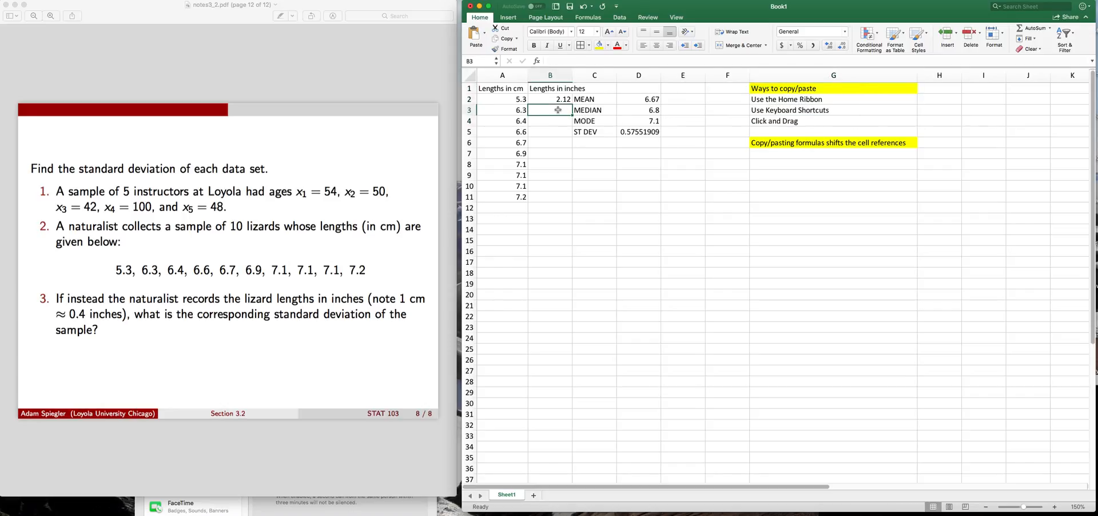
click(509, 19)
click(509, 19)
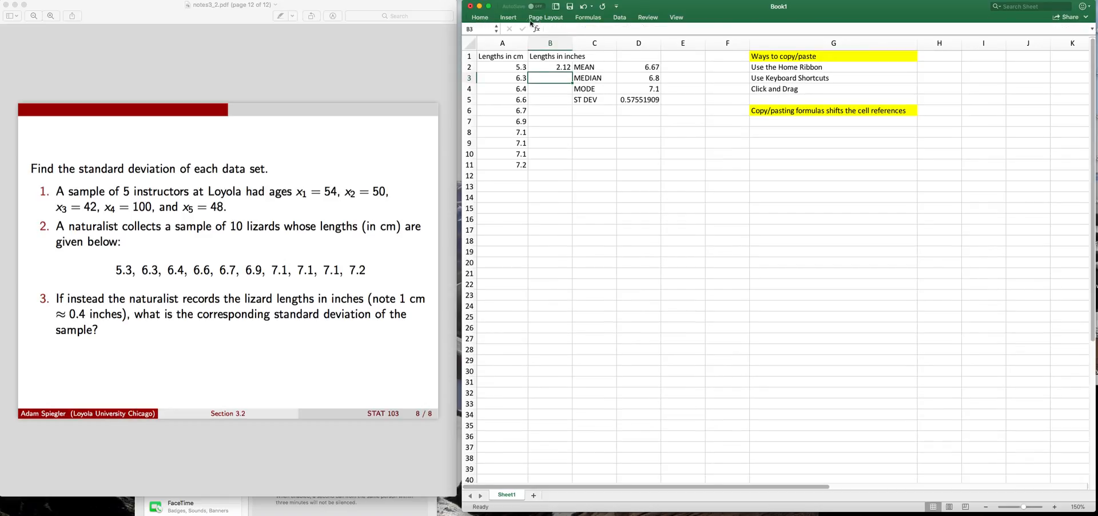
click(535, 22)
click(587, 20)
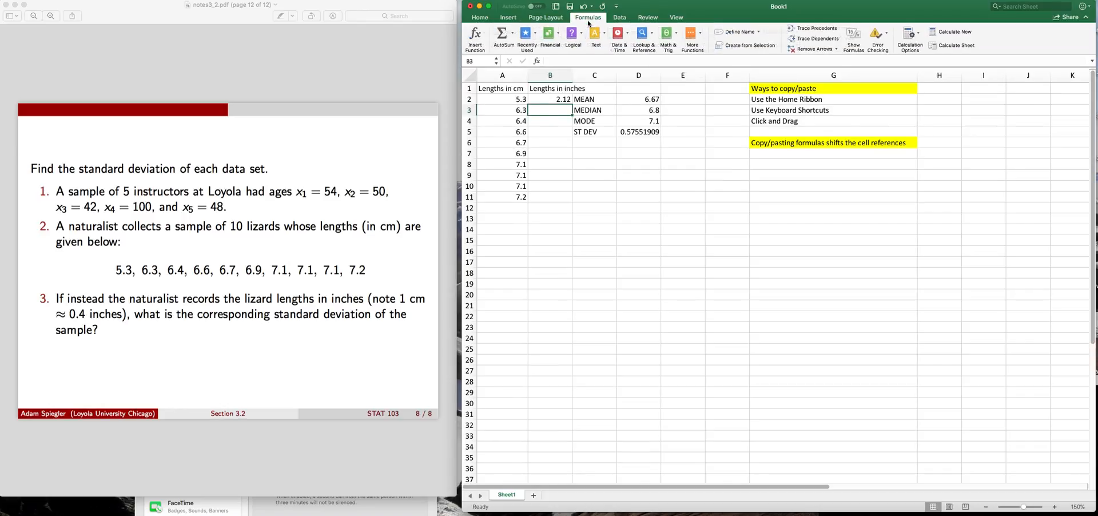
click(480, 20)
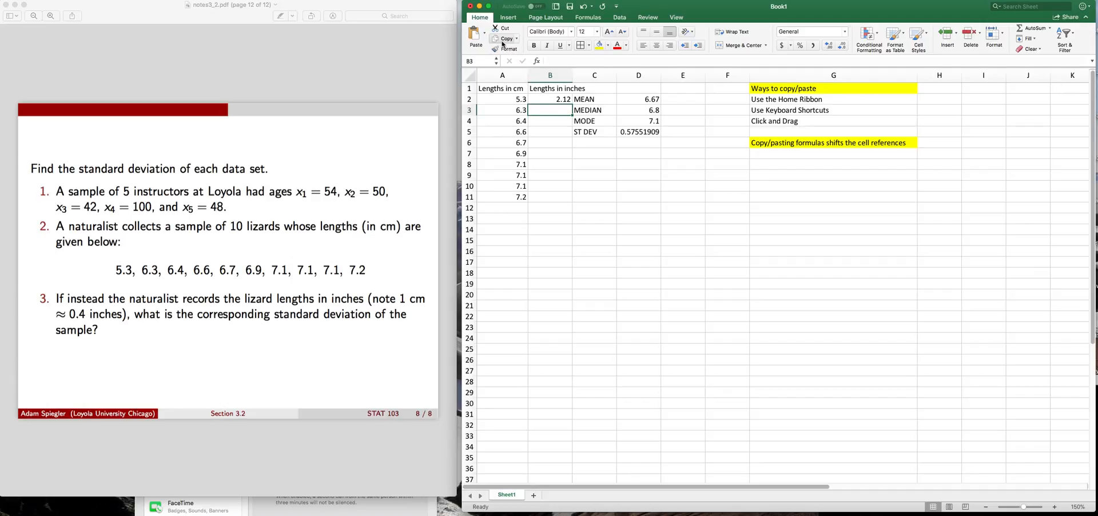
Copy the conversion formula from cell B2 and paste it into cell B3
click(541, 99)
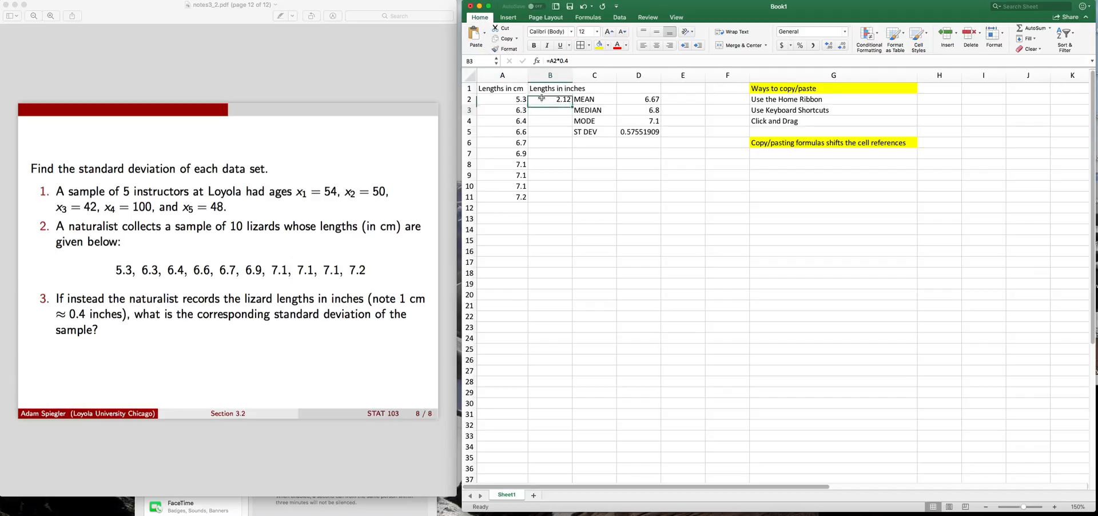
click(504, 38)
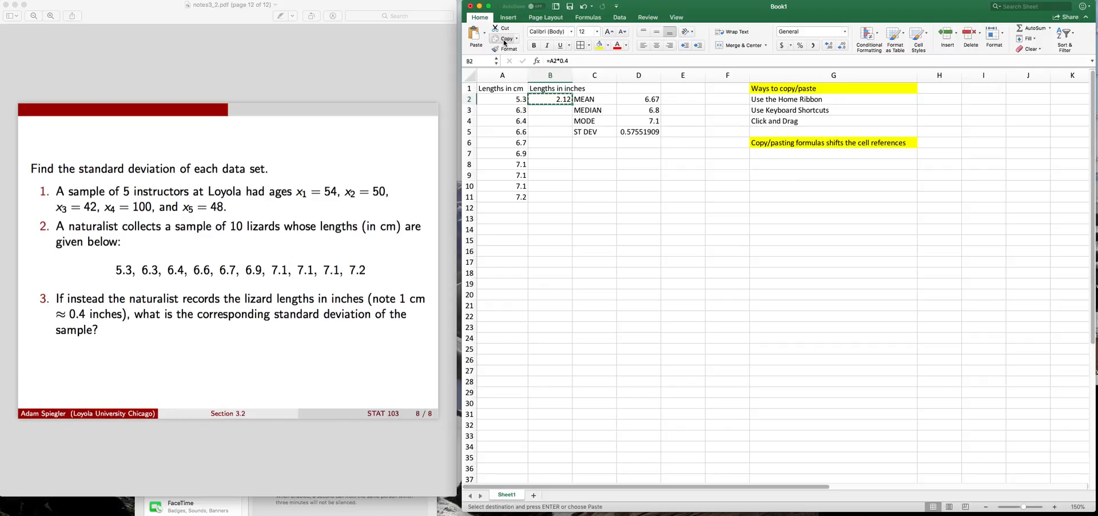
click(545, 108)
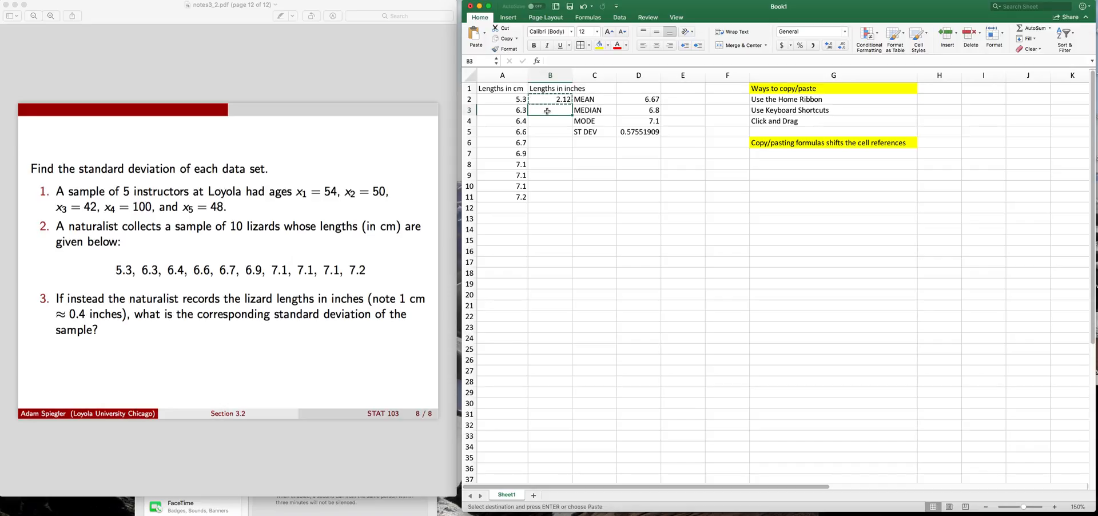
click(474, 35)
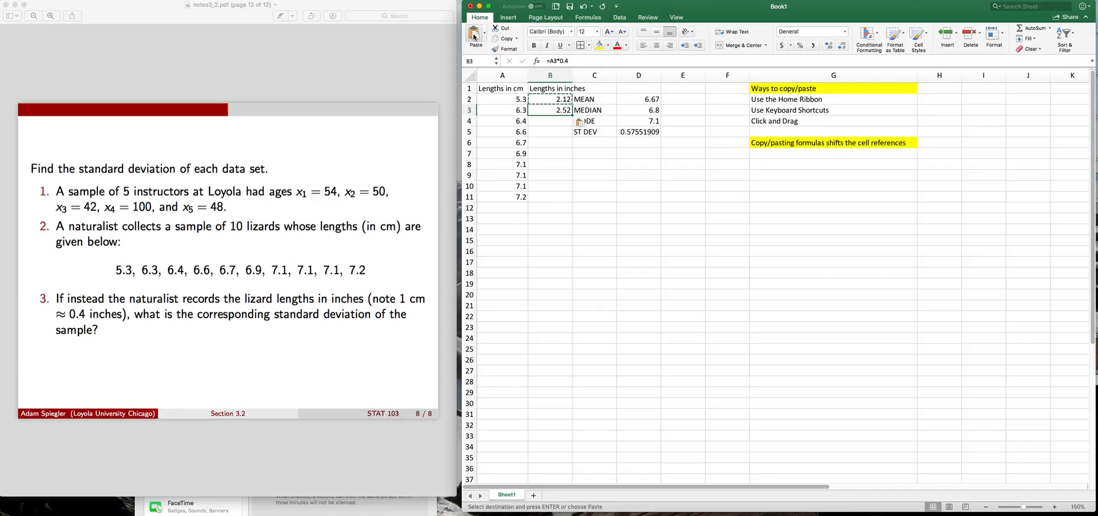
Inspect the formulas in cells B2 and B3 and compare their cell references
double_click(546, 111)
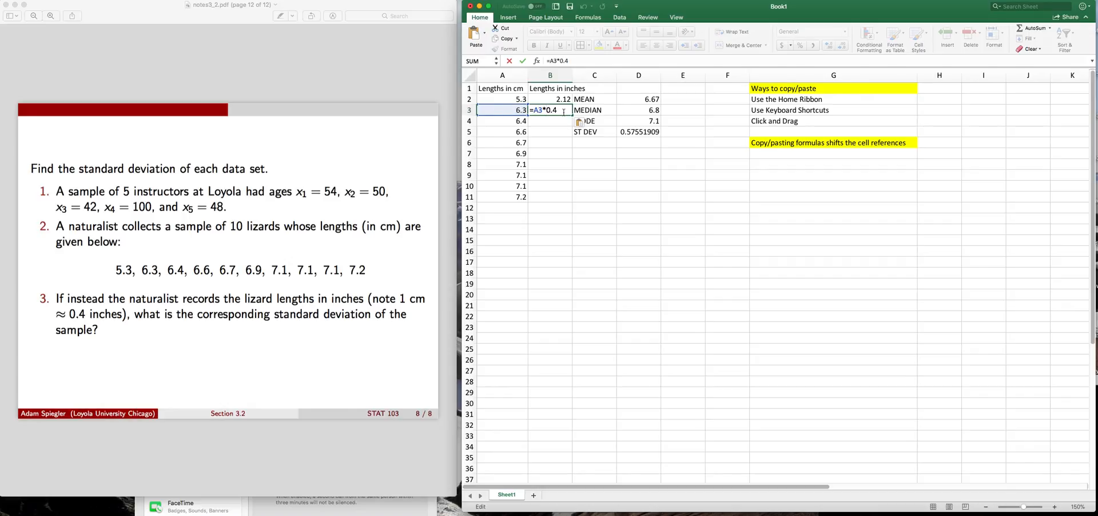
key(Return)
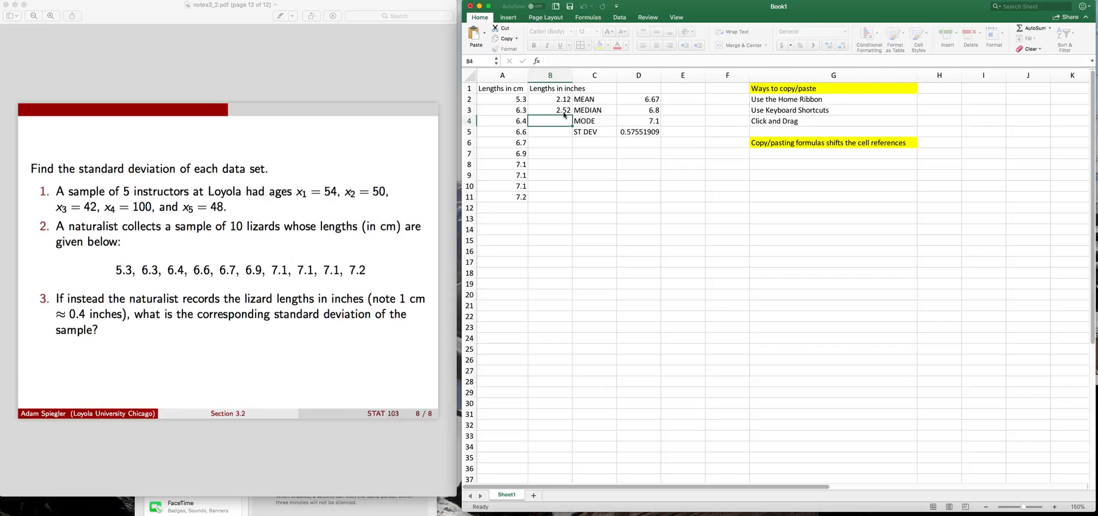
key(Up)
key(Up)
key(Up)
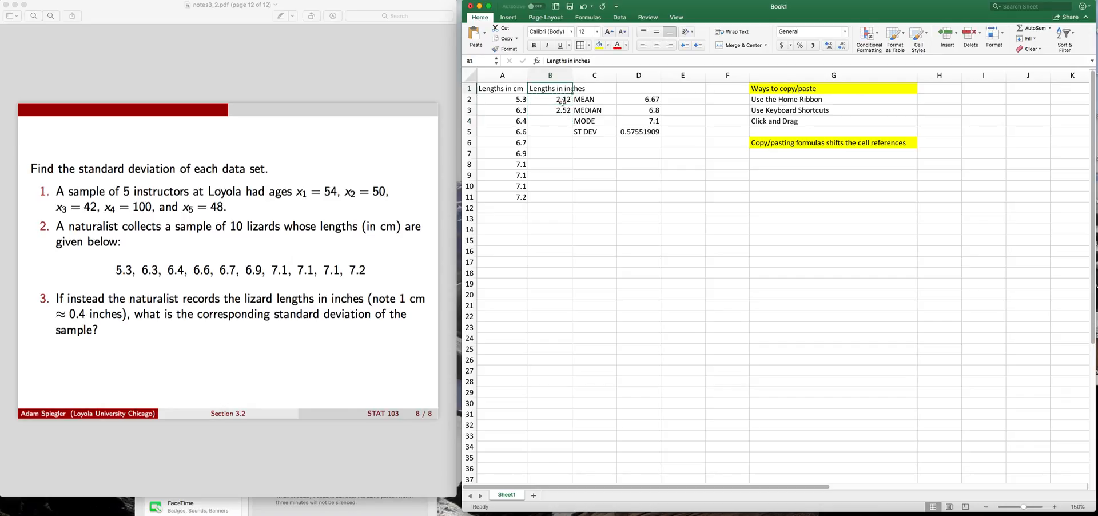
double_click(546, 102)
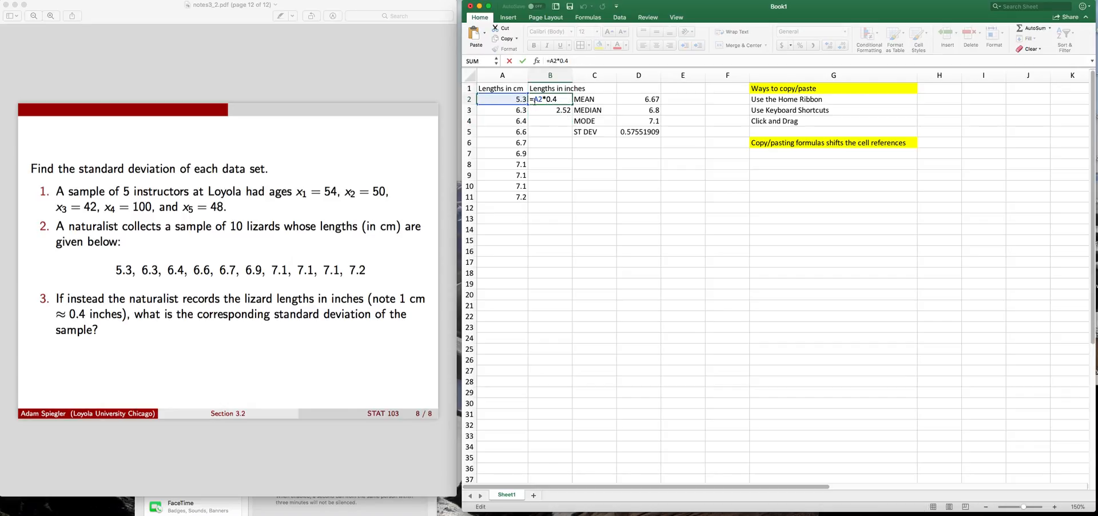
click(537, 110)
double_click(537, 109)
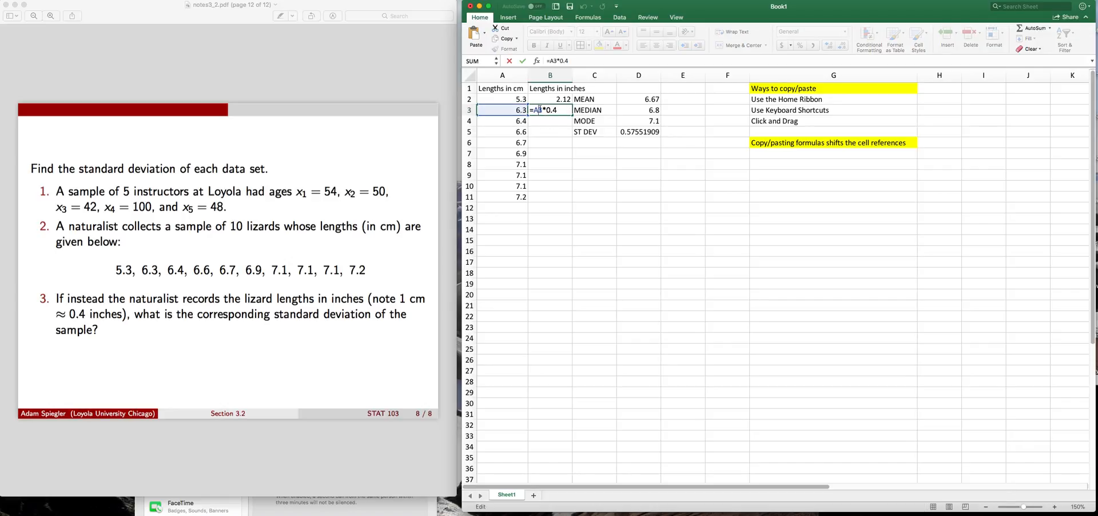
key(Return)
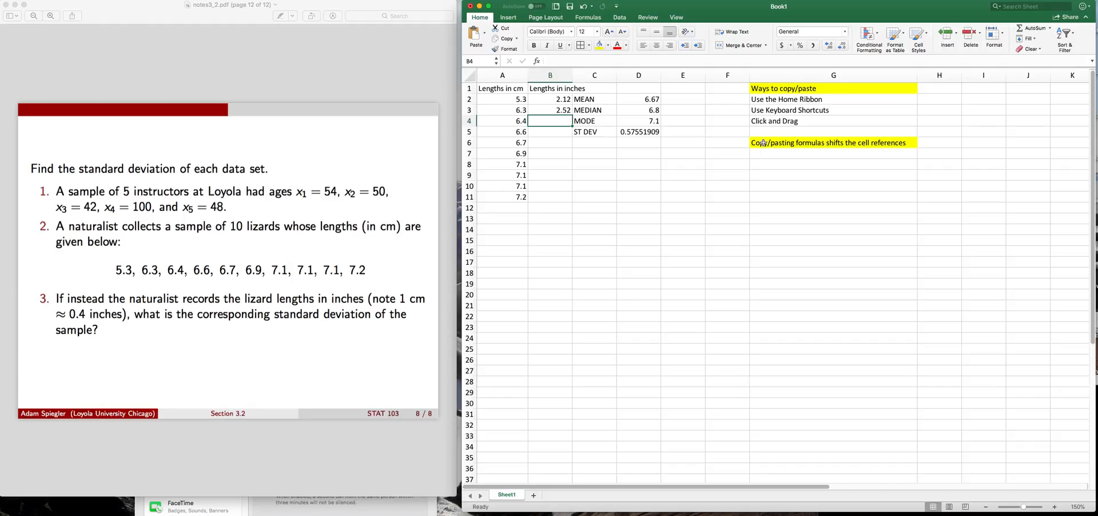
double_click(550, 100)
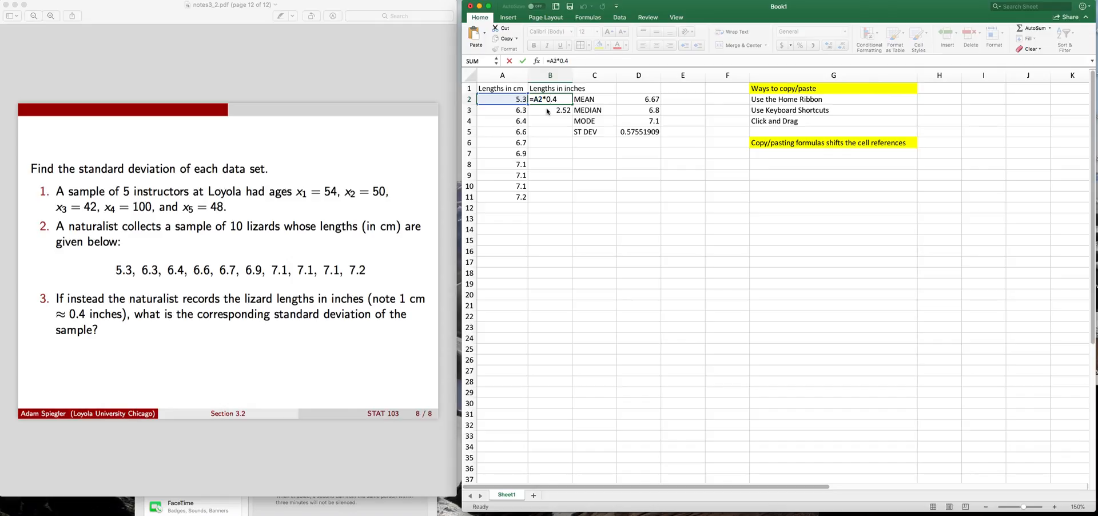
click(547, 112)
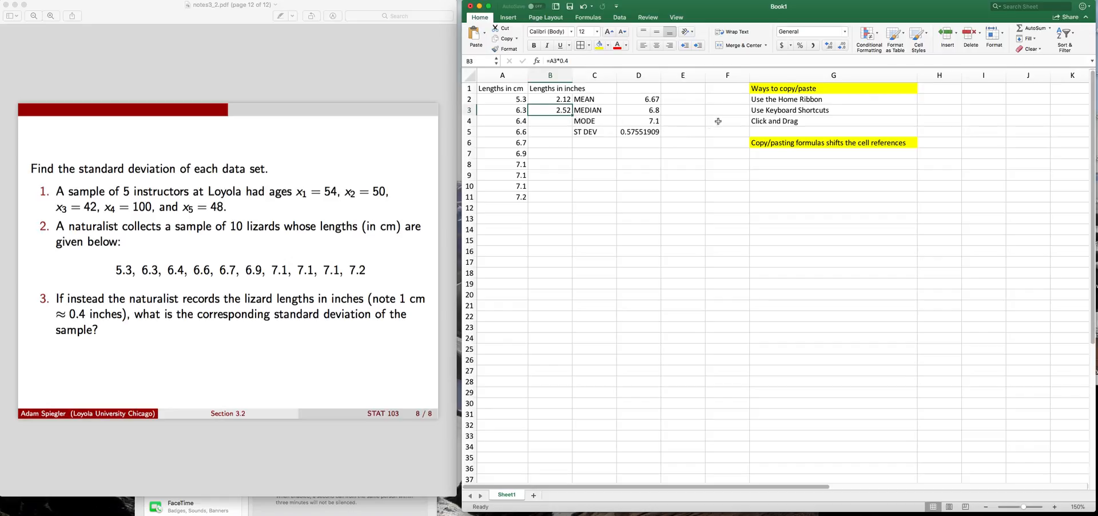
Fill the formula in B3 down through cell B11 and check the copied formula in B4
click(763, 123)
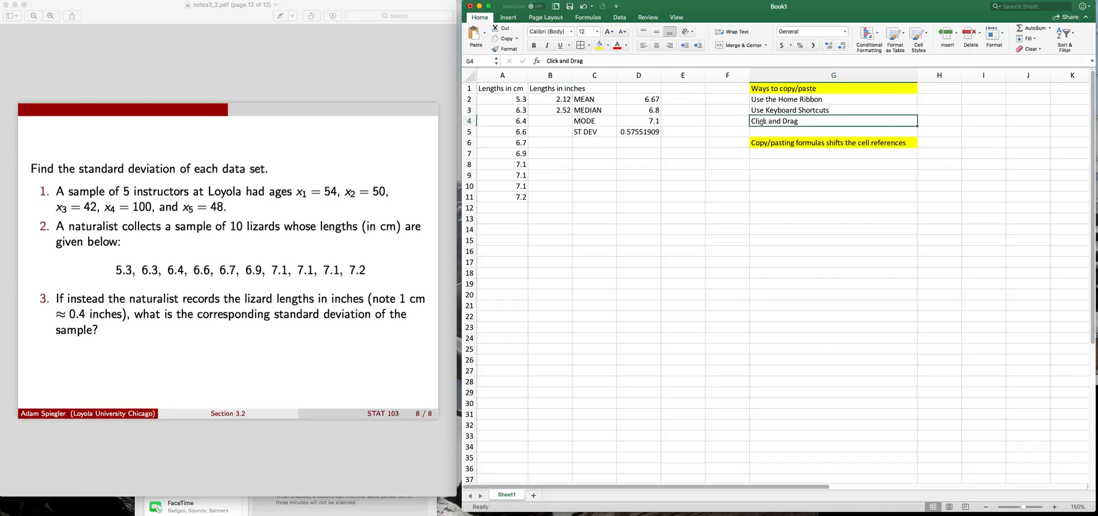
click(557, 110)
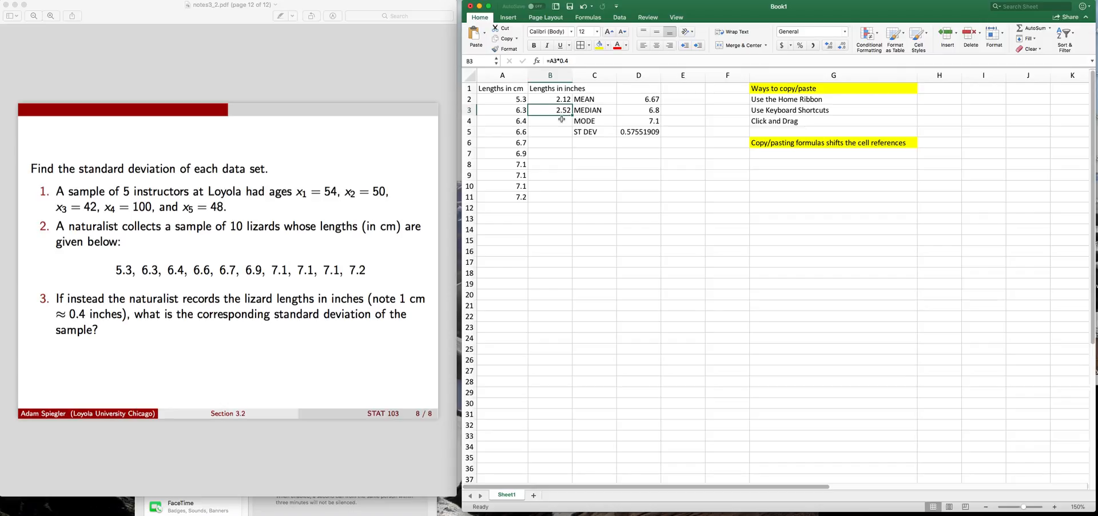
drag(562, 119, 567, 196)
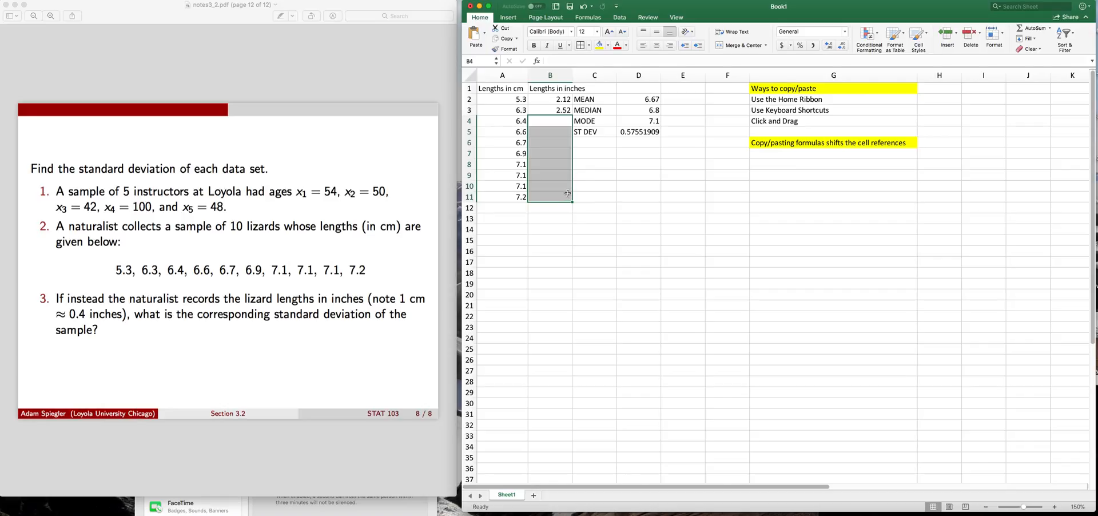
click(548, 100)
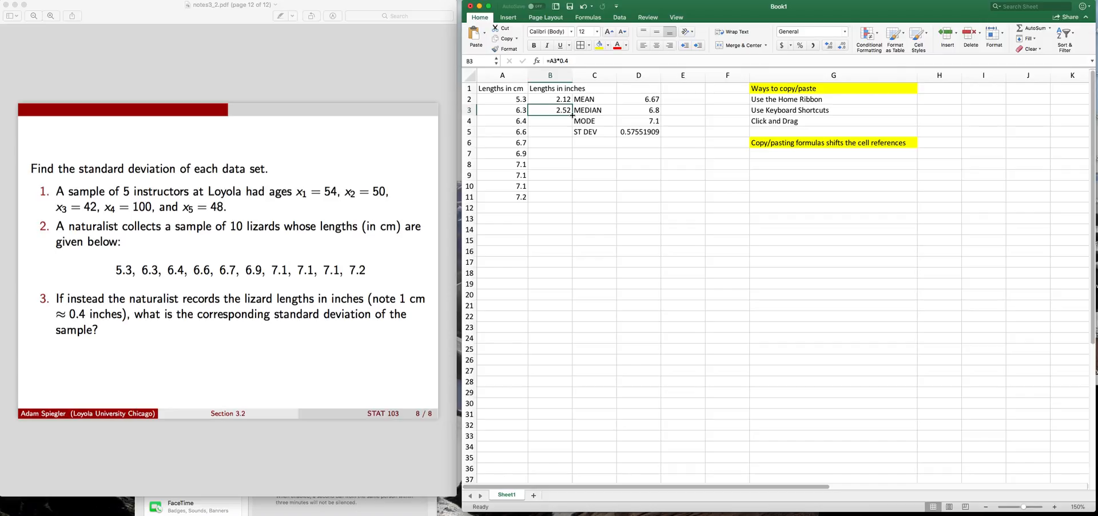
drag(572, 115, 571, 200)
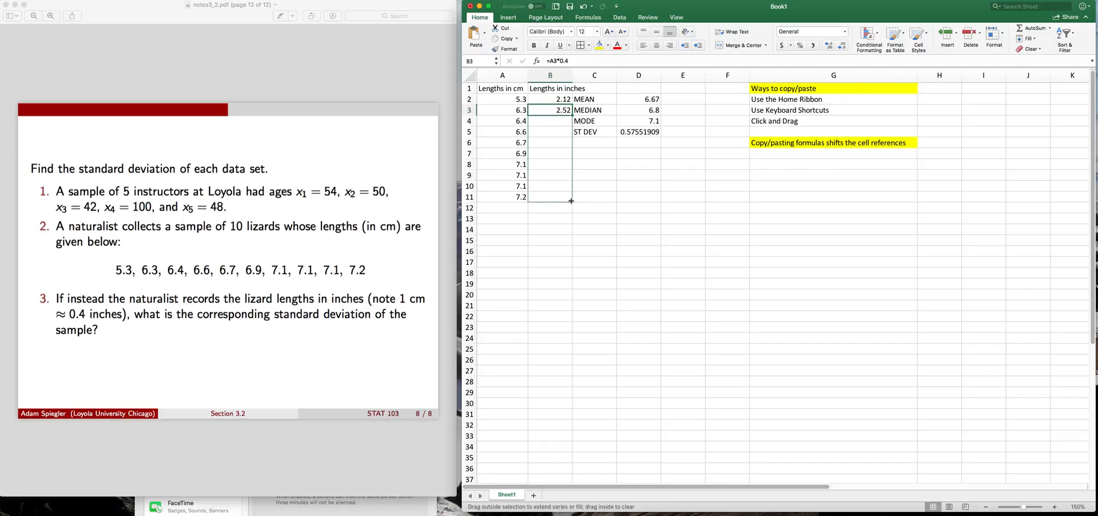
drag(571, 200, 571, 201)
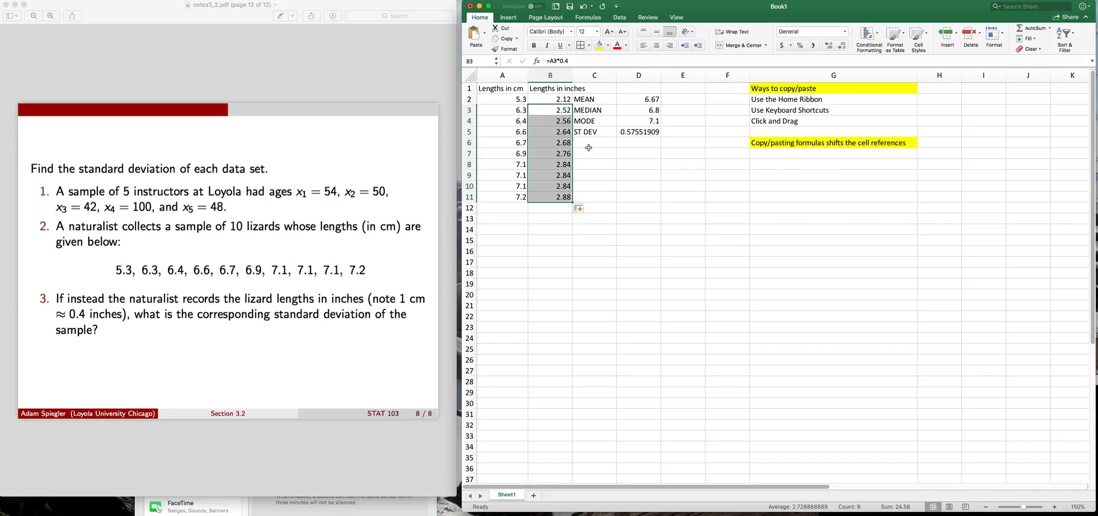
click(559, 111)
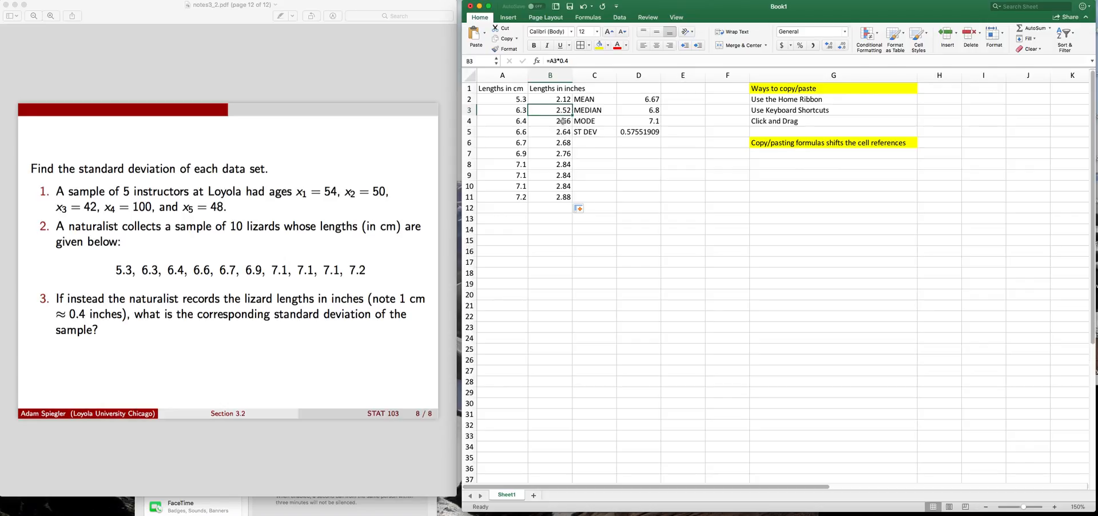
click(554, 121)
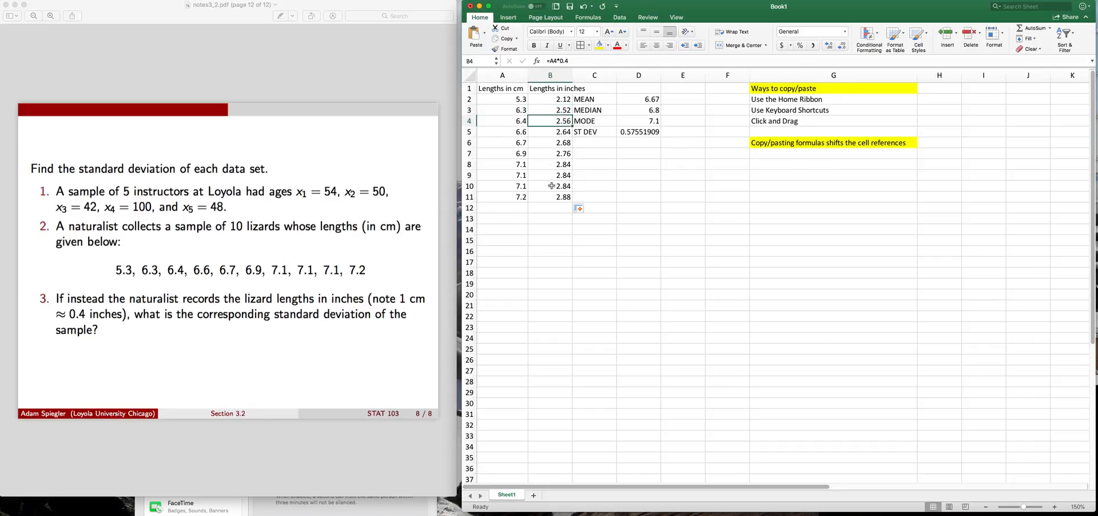
Check the cell reference in the copied conversion formula in cell B10
double_click(551, 186)
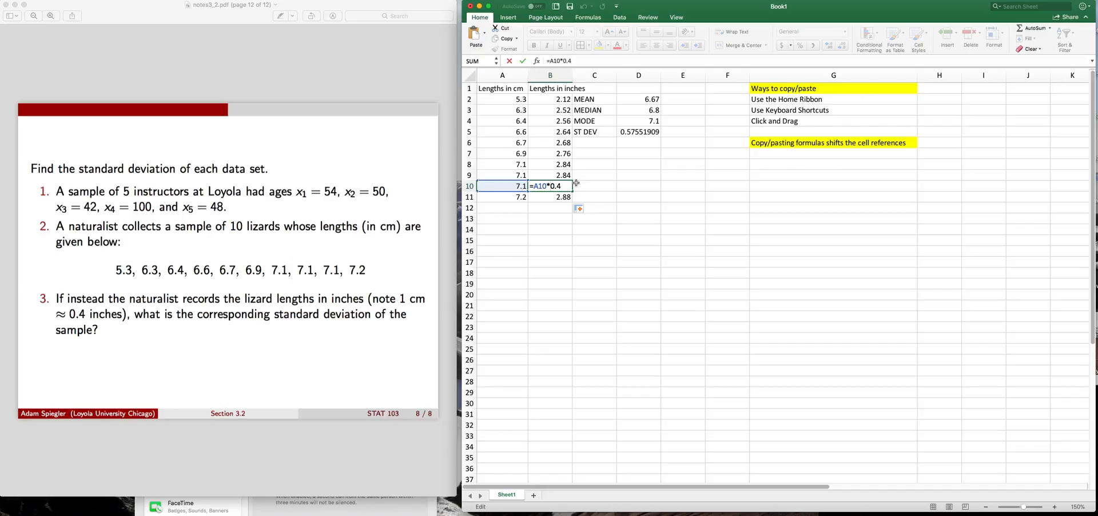
key(Return)
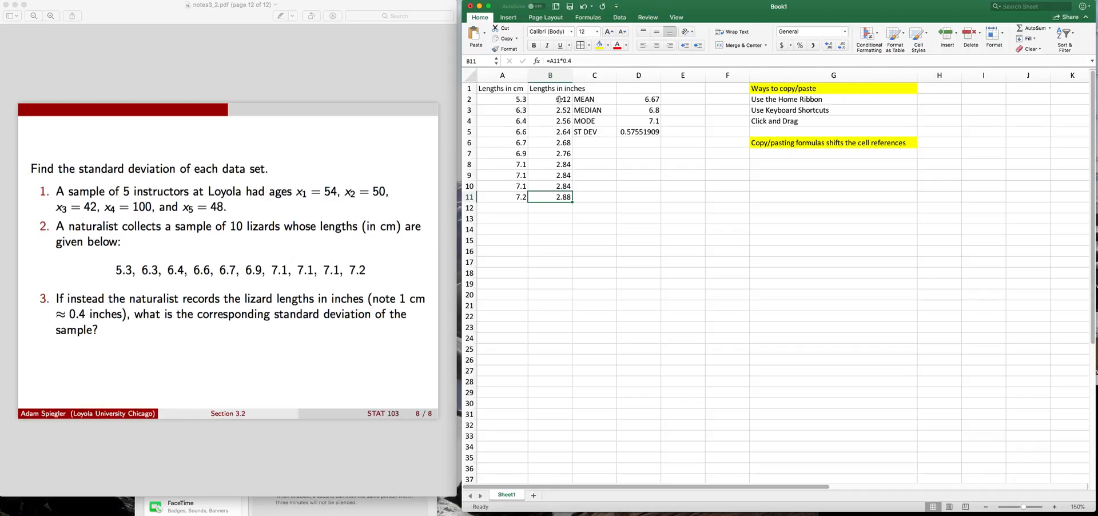
Label the statistics columns by entering "cm" in cell D1 and "inches" in cell E1
click(635, 88)
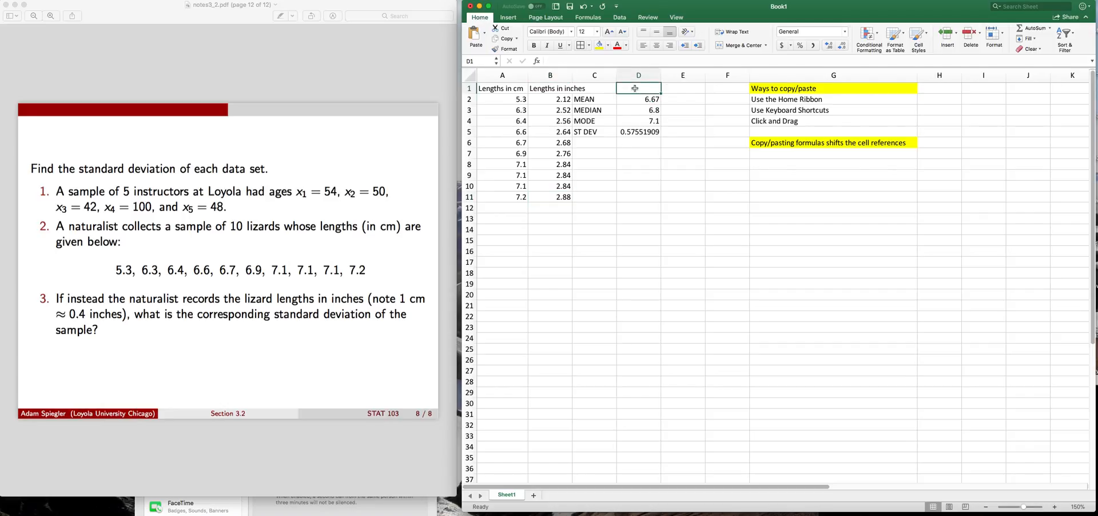
text(cm)
key(BackSpace)
key(BackSpace)
text(cm)
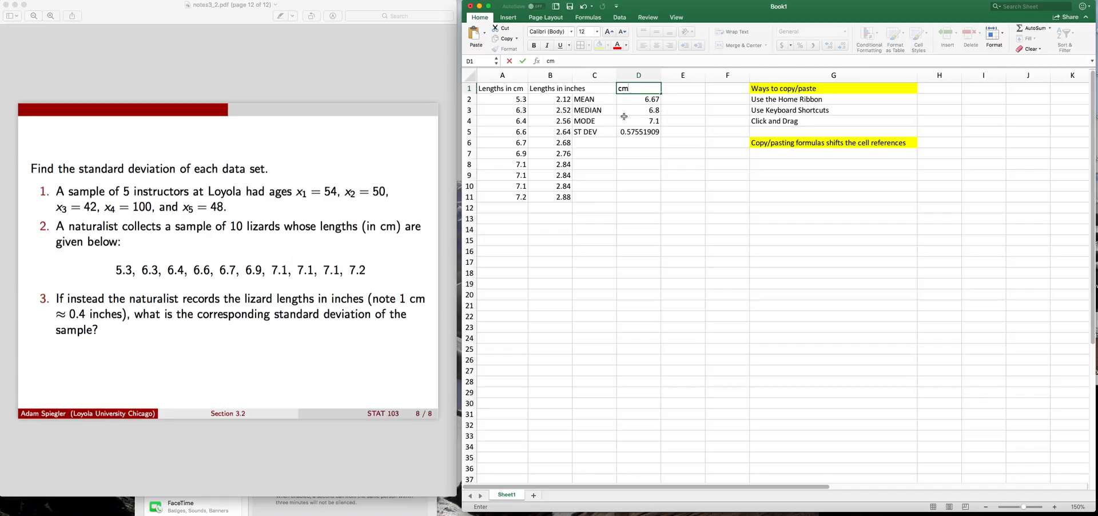
key(Tab)
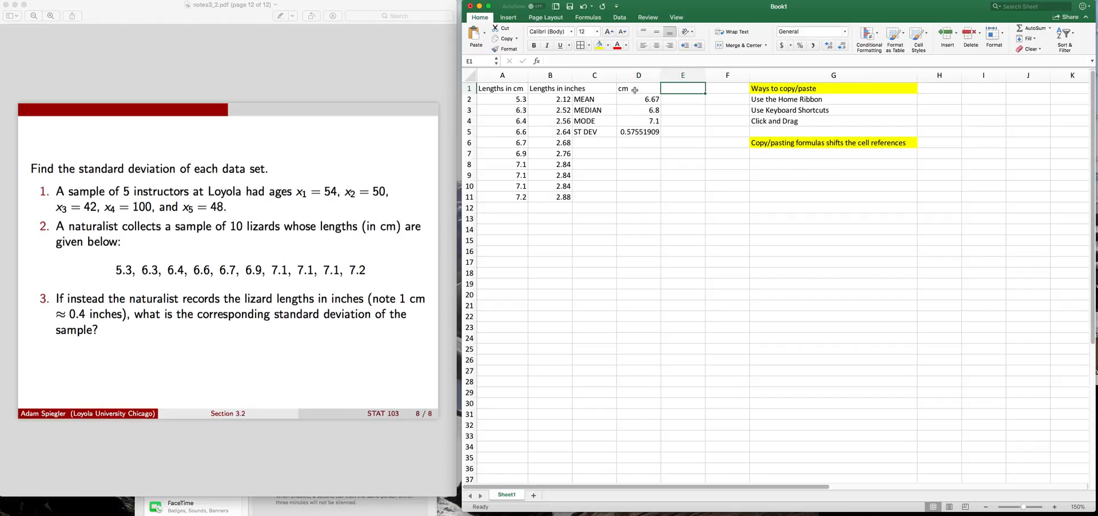
text(inches)
key(Return)
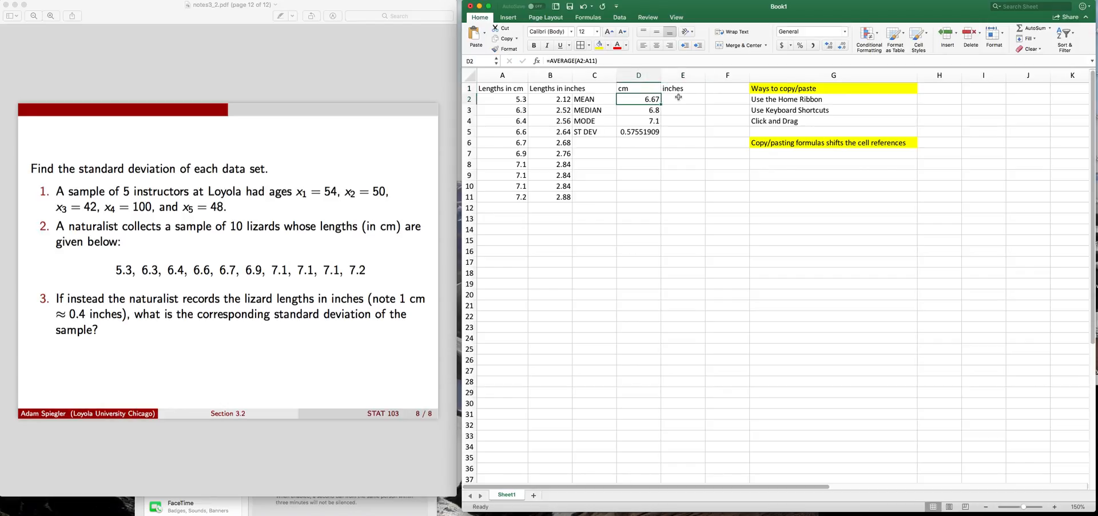
Calculate the mean of the inch lengths in cell E2 with =AVERAGE(B2:B11)
click(678, 98)
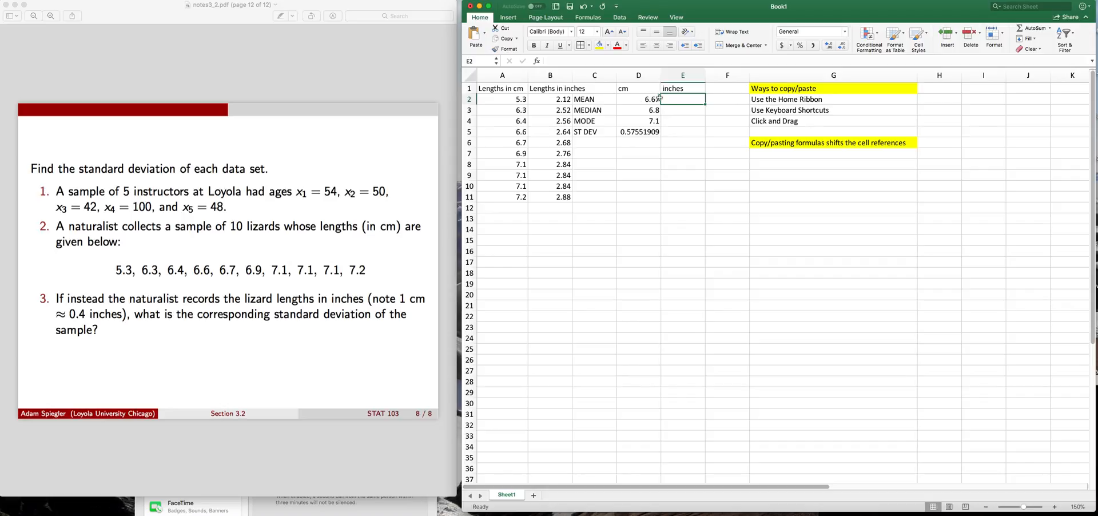
text(=)
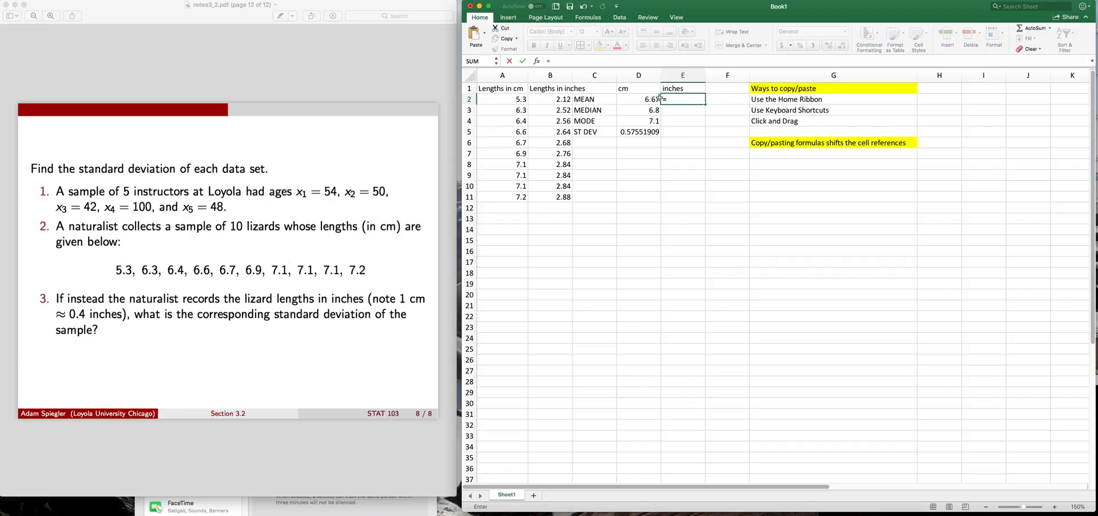
text(A)
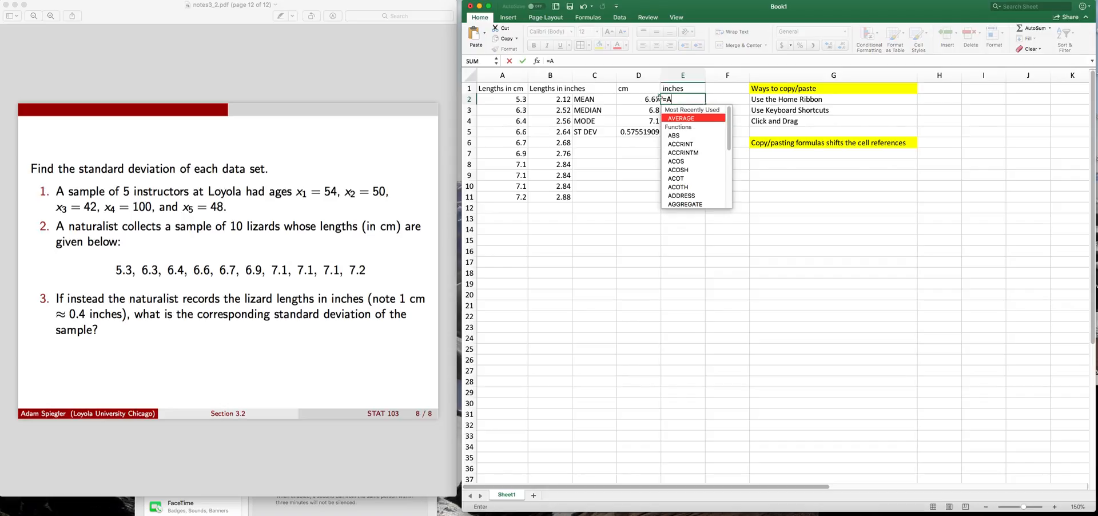
text(VERAGE)
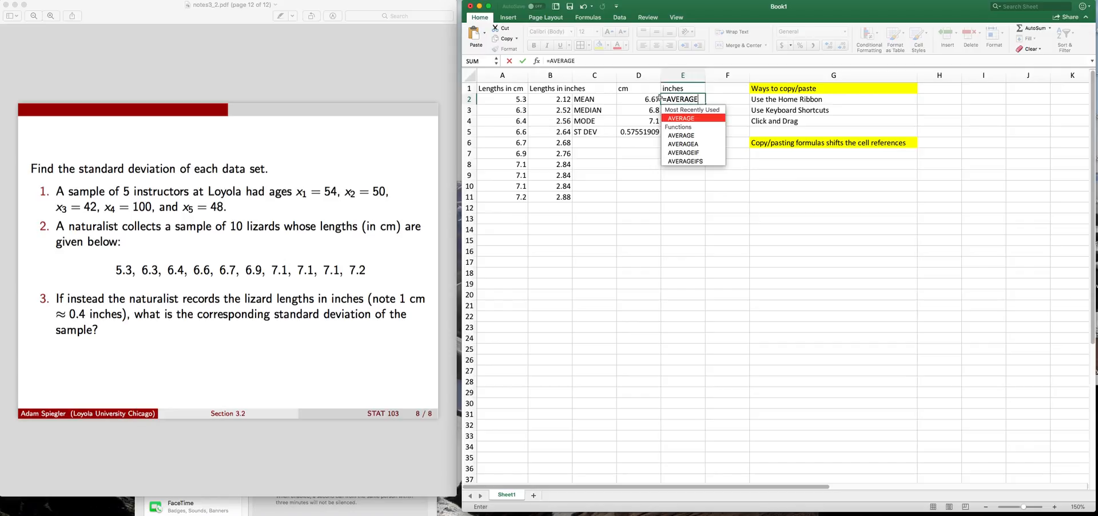
text(()
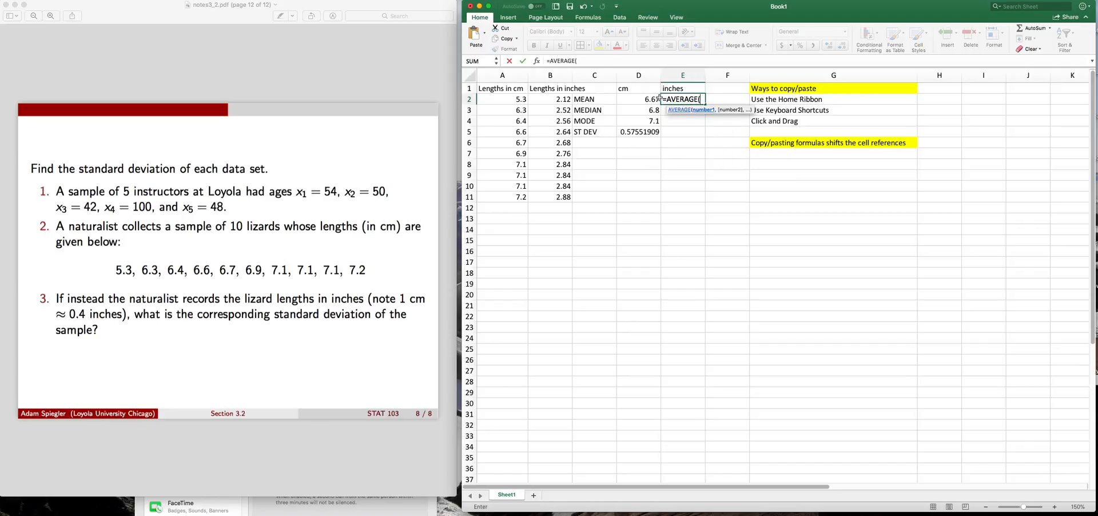
drag(558, 98, 560, 193)
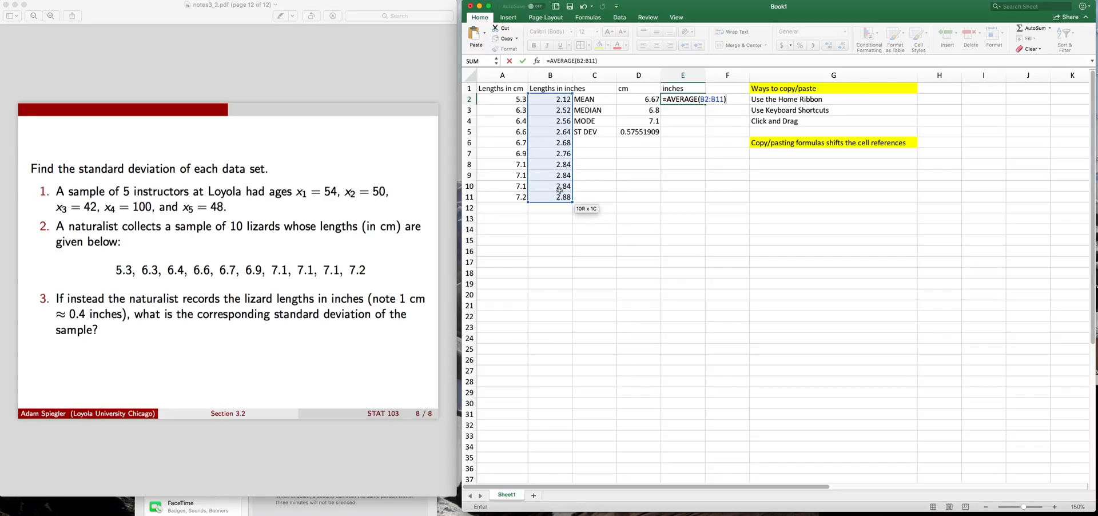
key(Return)
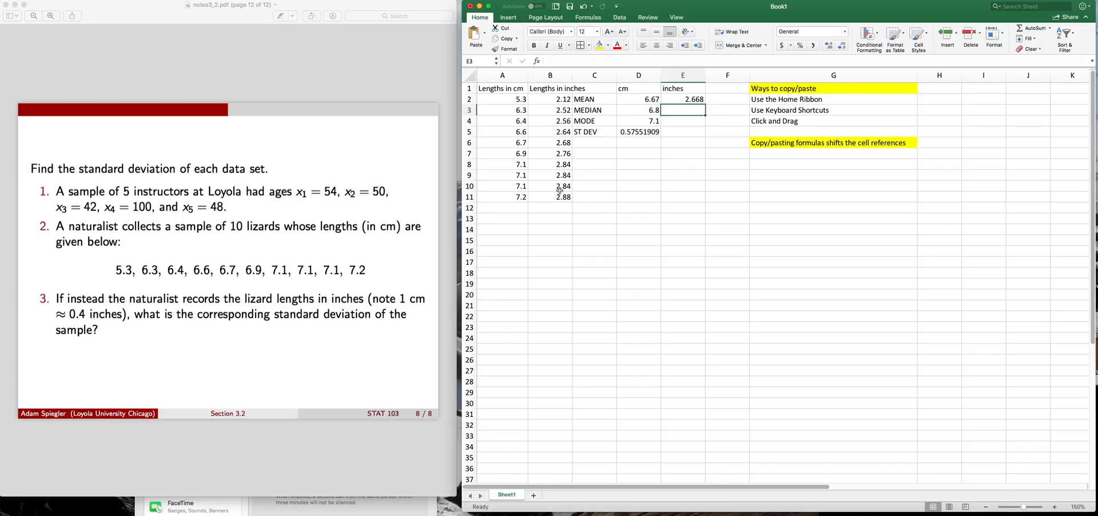
Copy the median formula from cell D3 into E3 and check which range the pasted formula refers to
click(634, 113)
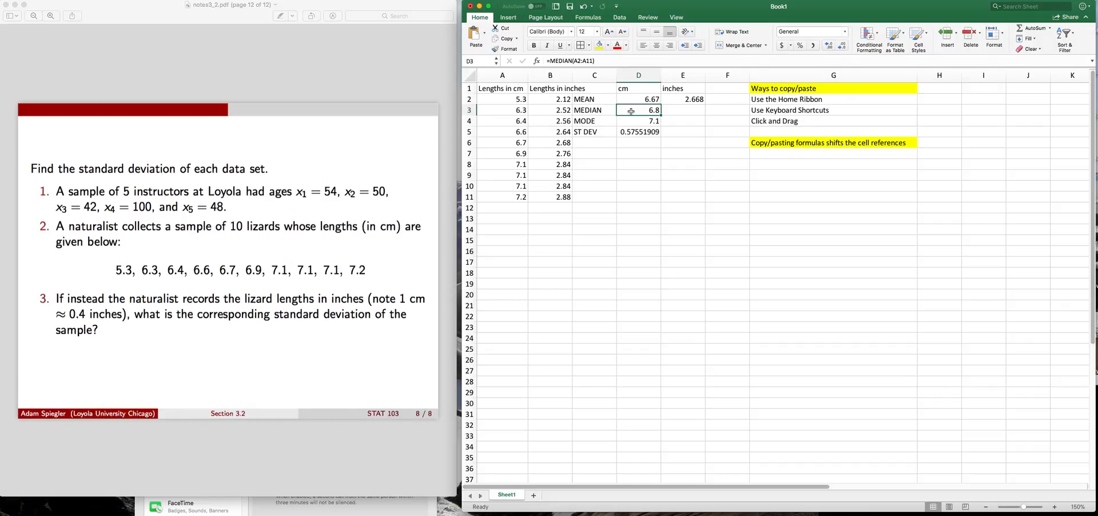
click(504, 39)
click(684, 109)
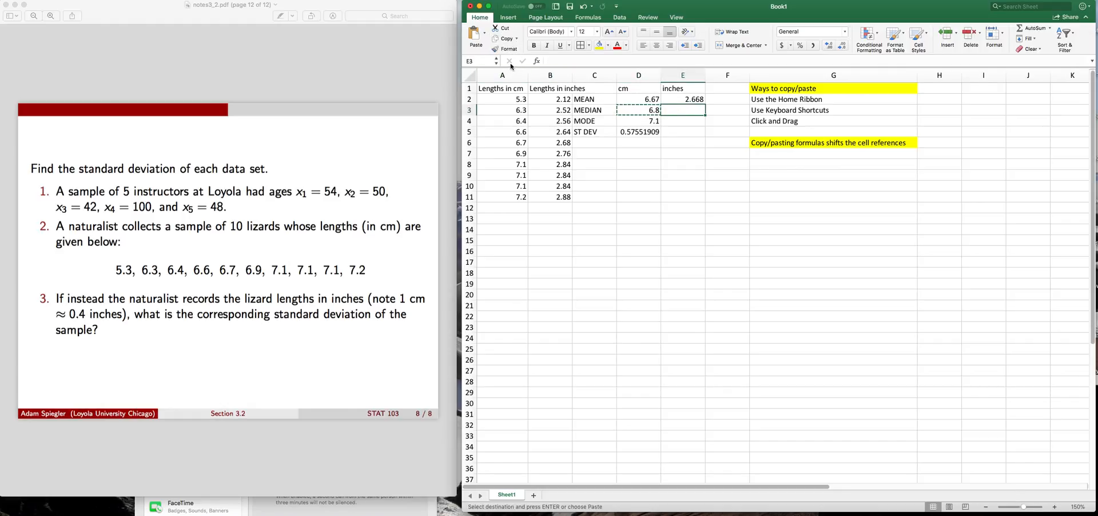
click(474, 41)
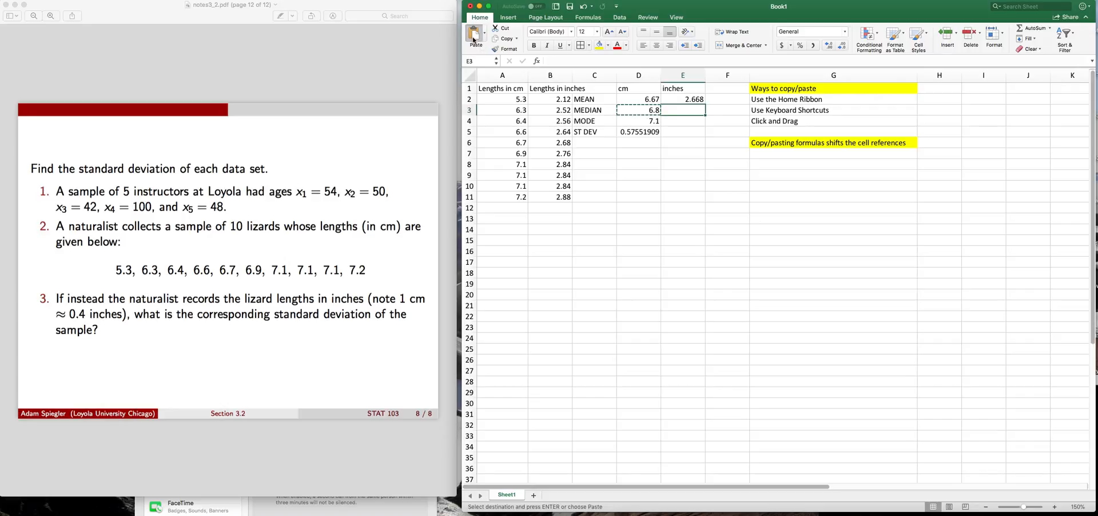
double_click(675, 109)
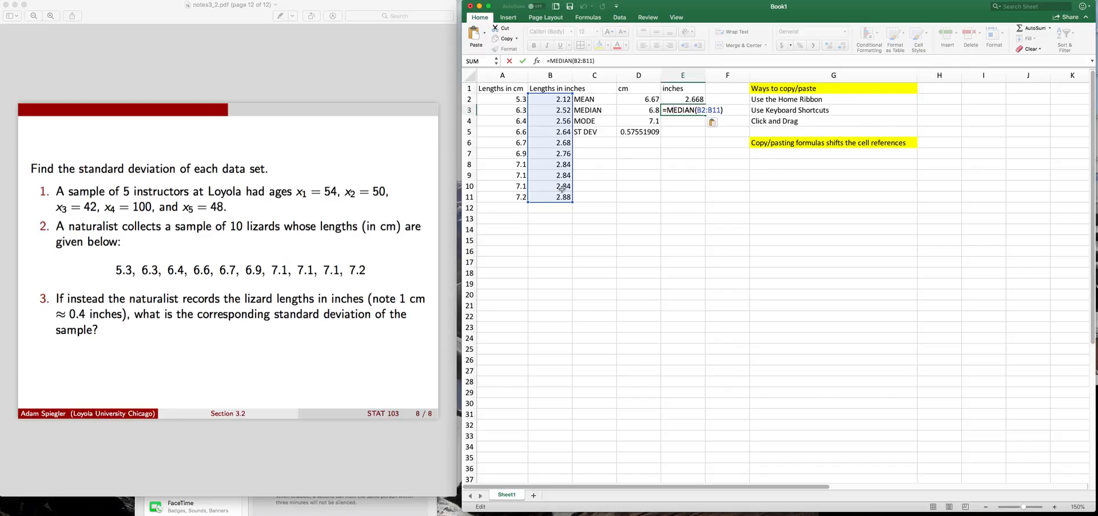
key(Return)
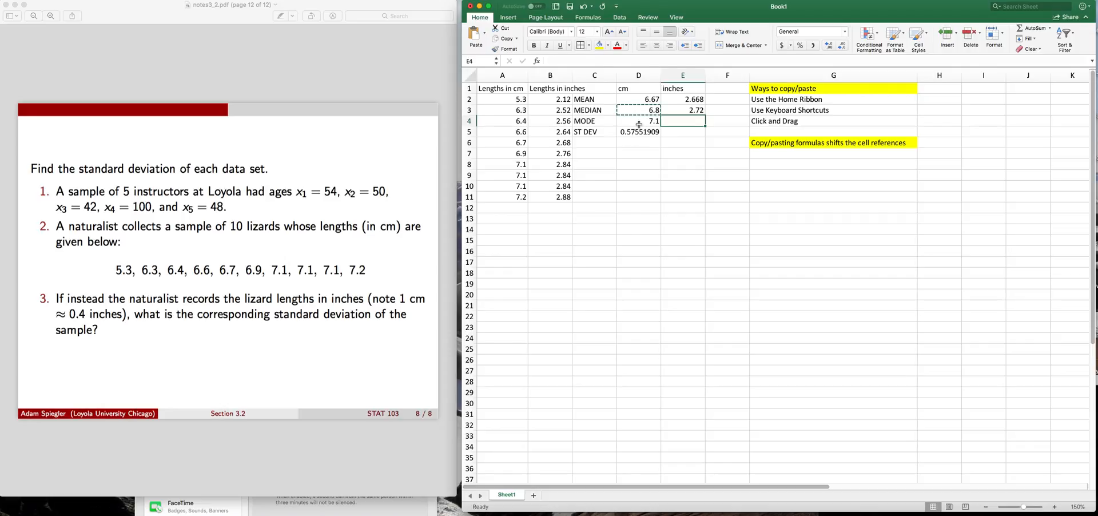
click(679, 111)
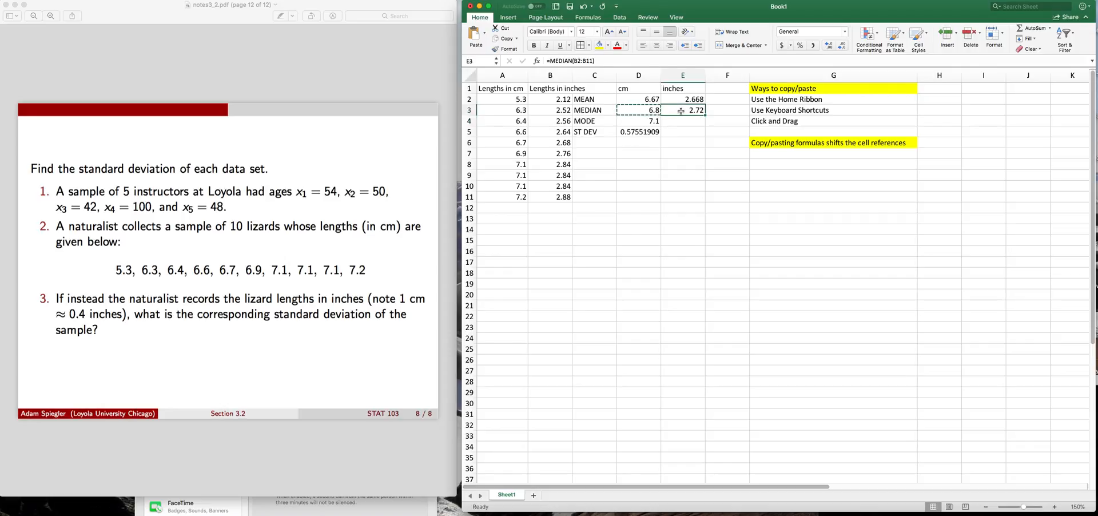
Copy the mode formula from cell D4 and paste it into cell E4
click(653, 120)
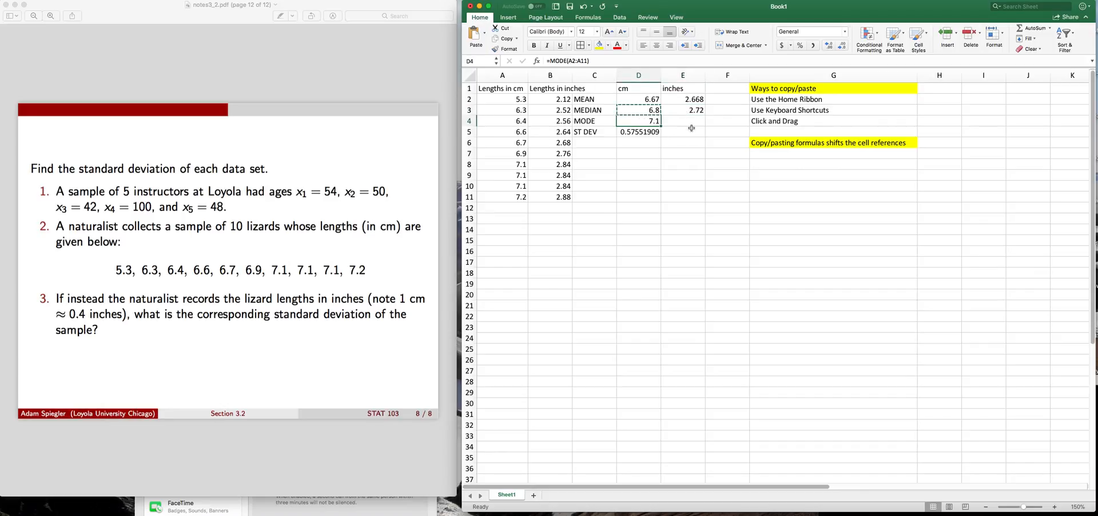
right_click(646, 121)
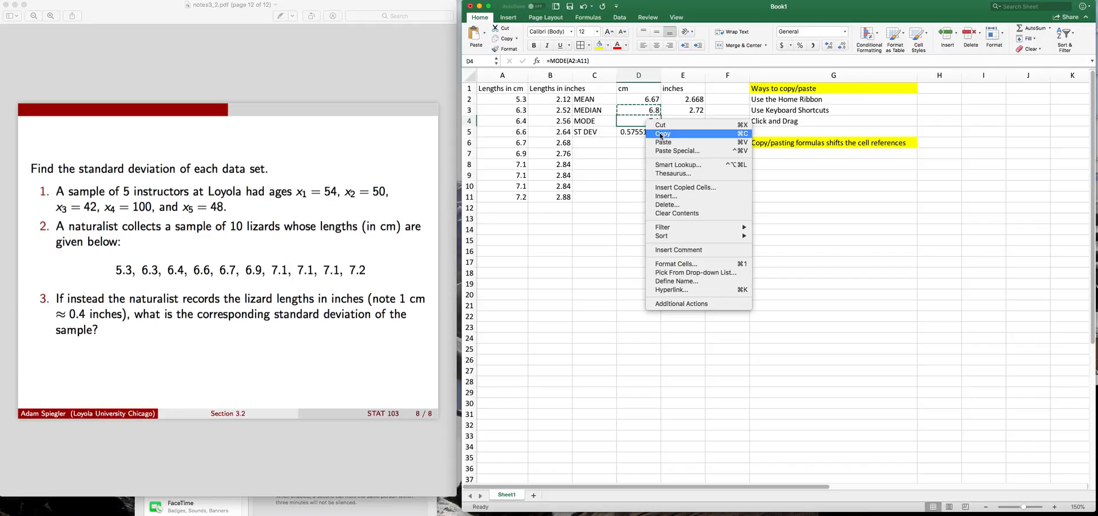
click(661, 135)
click(682, 120)
right_click(682, 120)
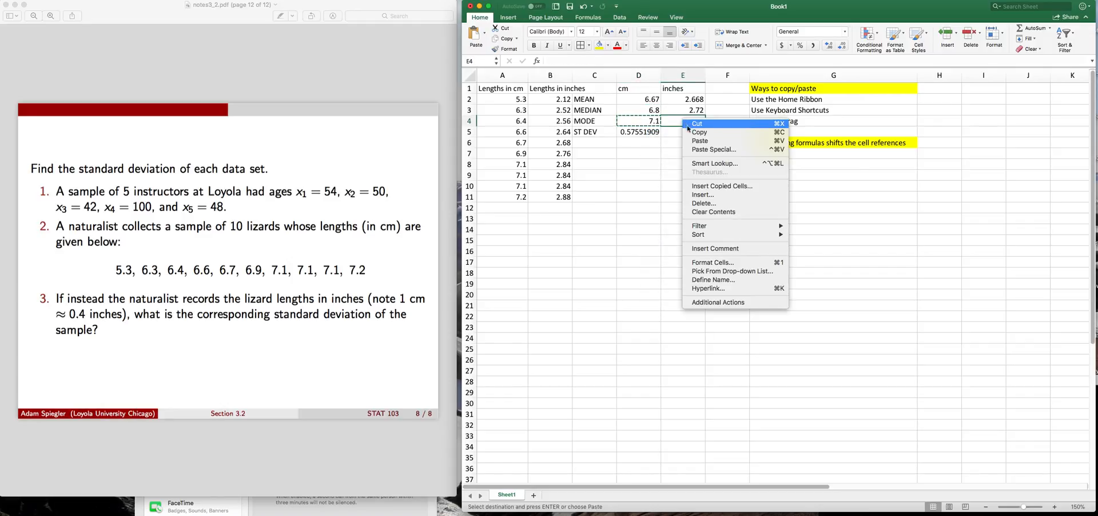
click(695, 145)
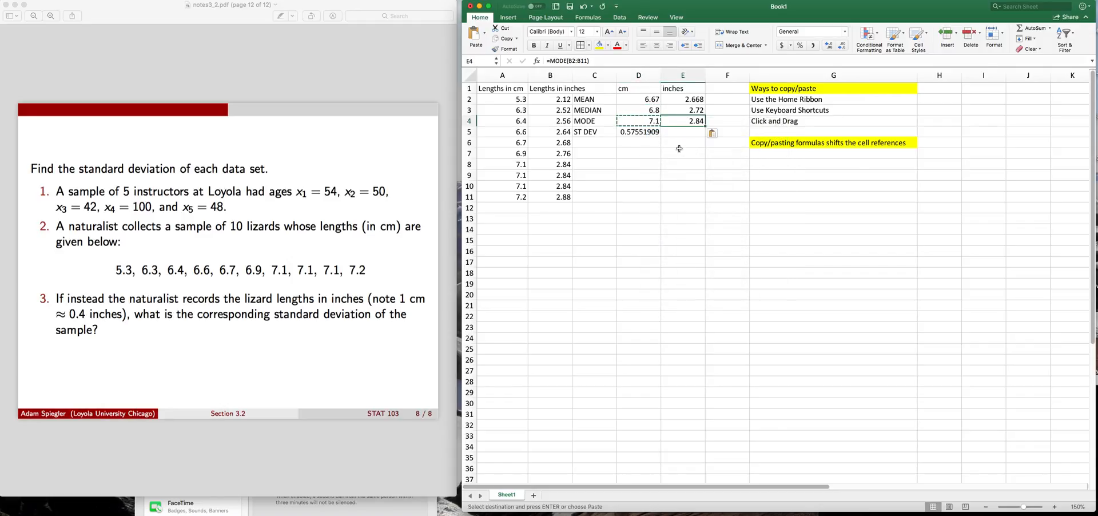
Fill the standard deviation formula from cell D5 across into E5 and check the range it refers to
click(647, 131)
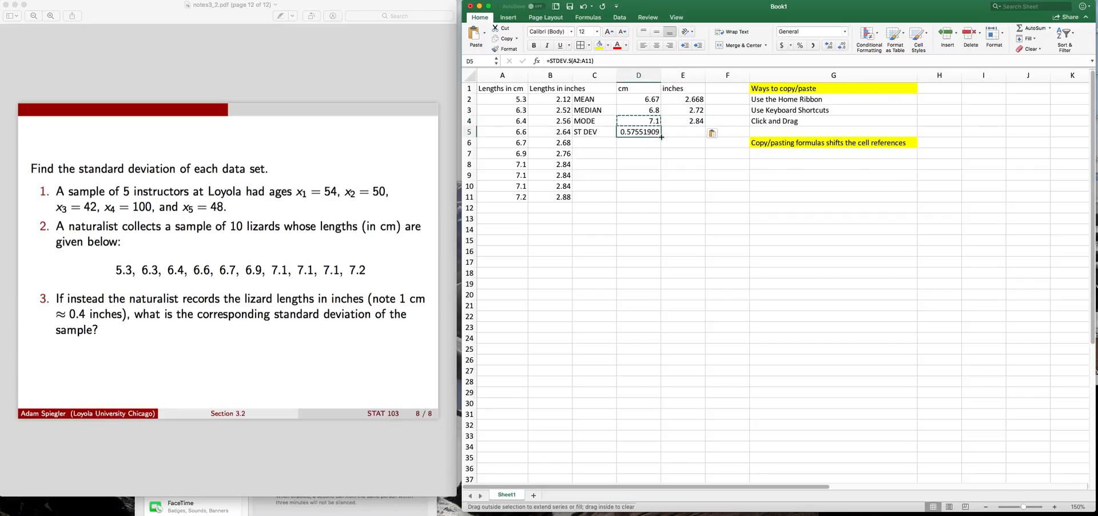
drag(662, 137, 695, 137)
click(688, 154)
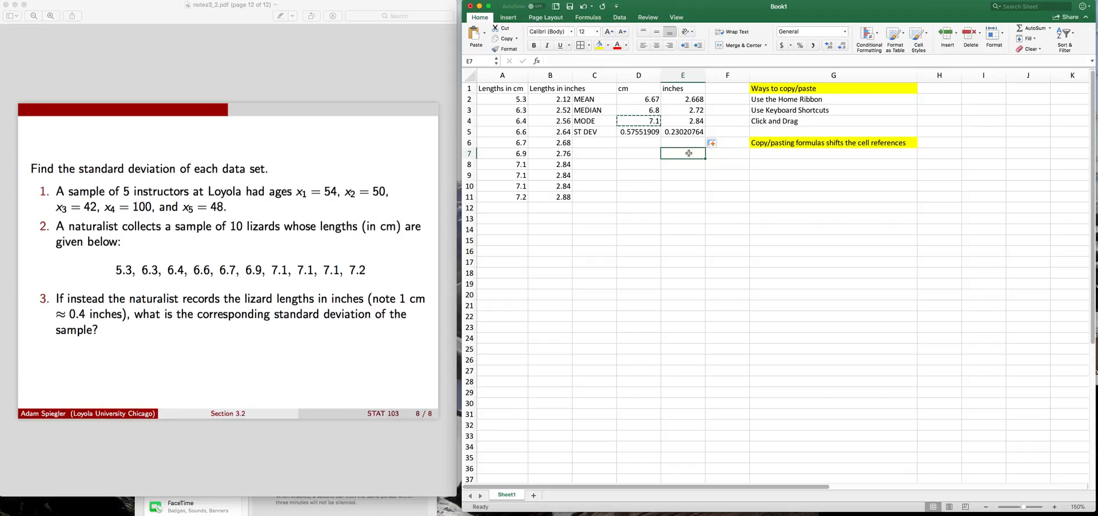
double_click(684, 131)
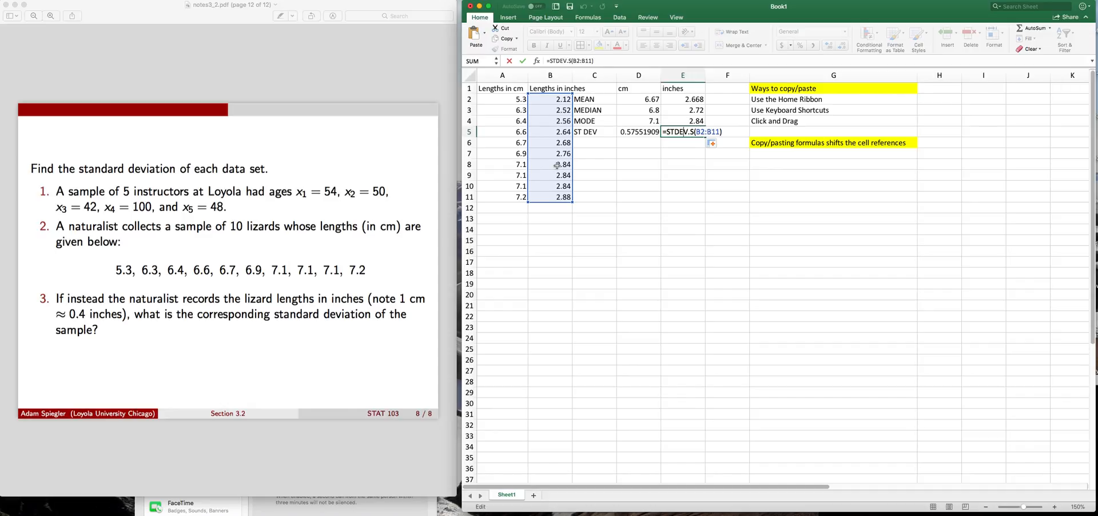
key(Return)
Enter the formula =D2*0.4 in cell F2 to convert the centimetre mean directly to inches
key(Right)
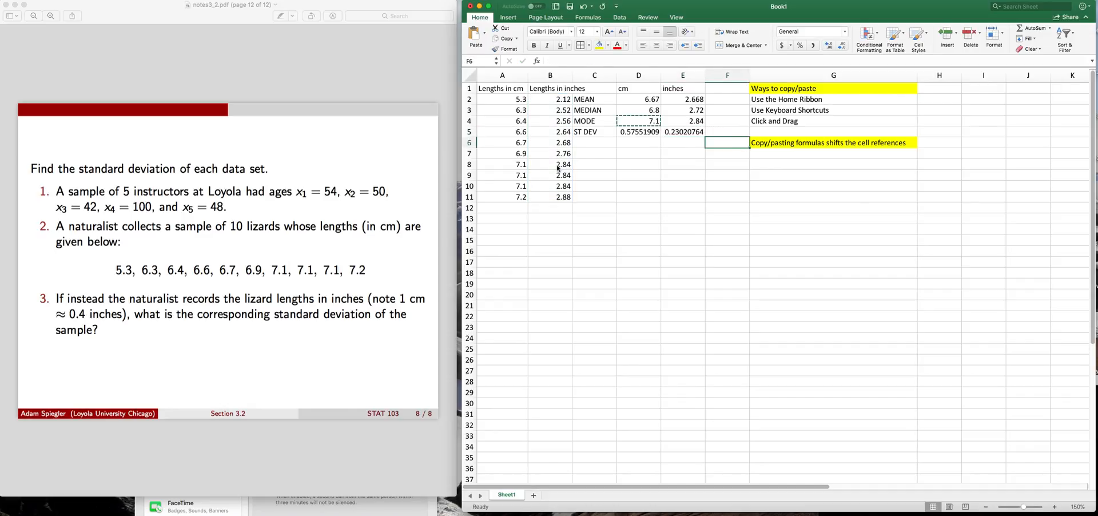
key(Up)
key(Up)
key(Up)
key(Up)
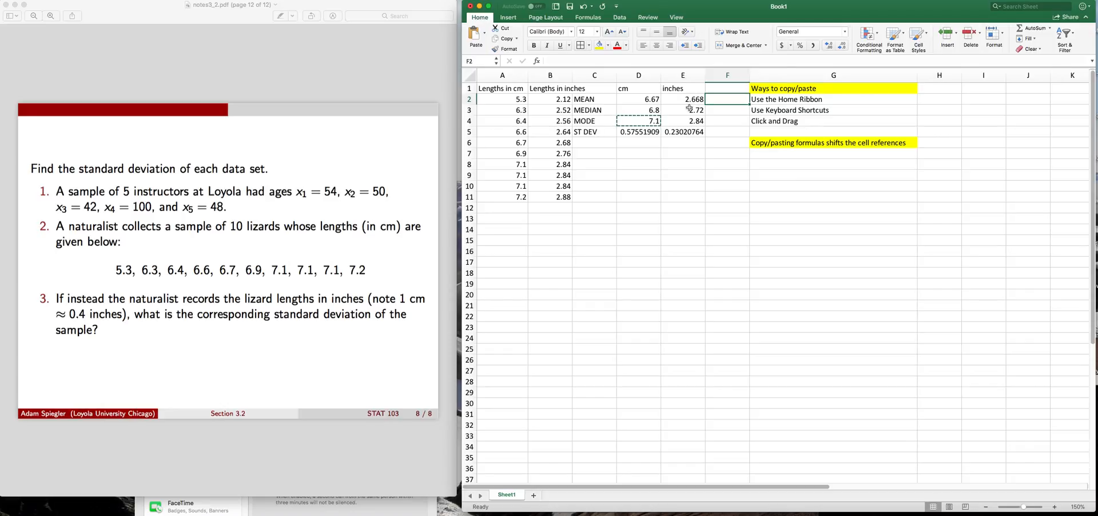
text(=)
click(646, 100)
text(*0.4)
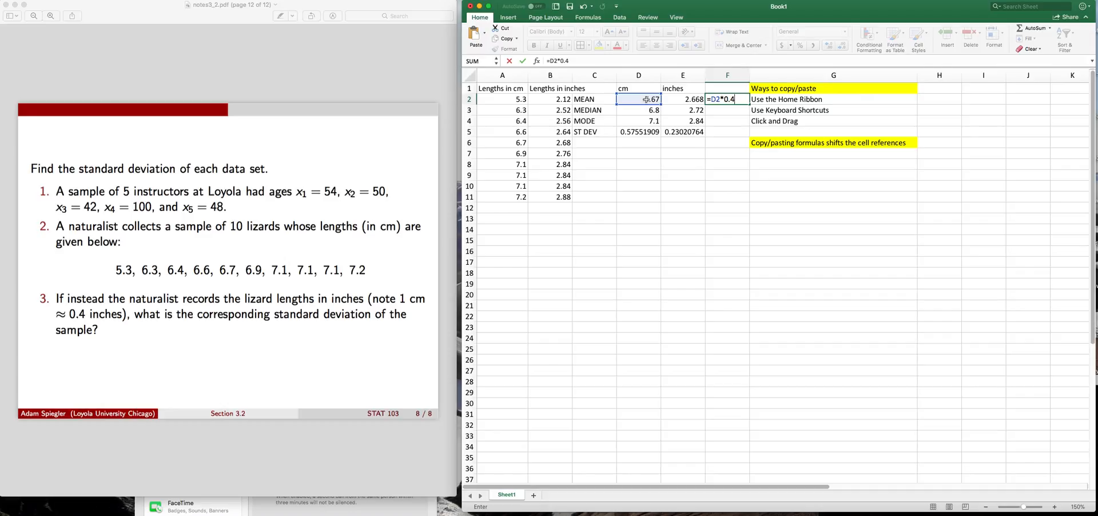
key(Return)
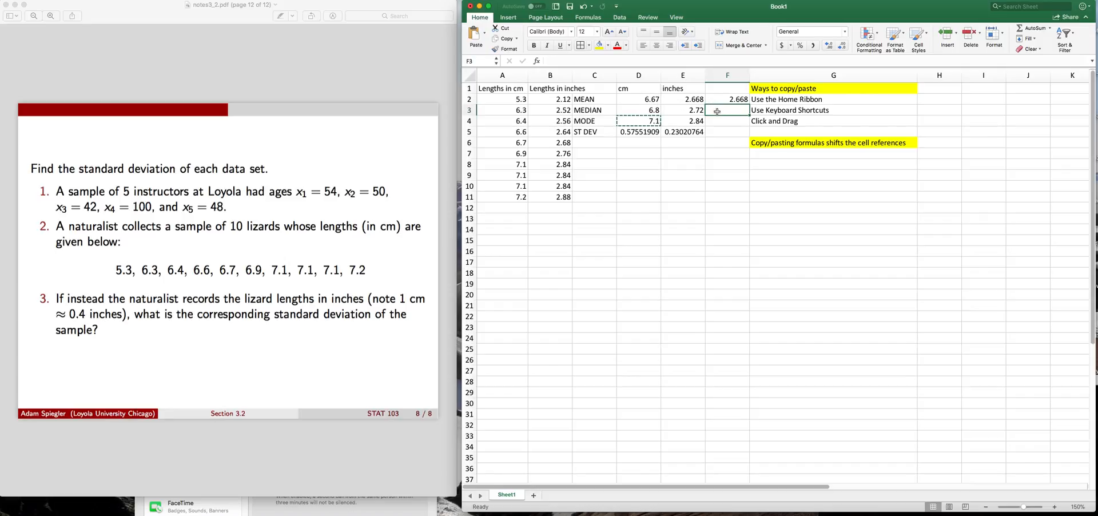
Enter the formula =D3*0.4 in cell F3 to convert the centimetre median directly to inches
text(=)
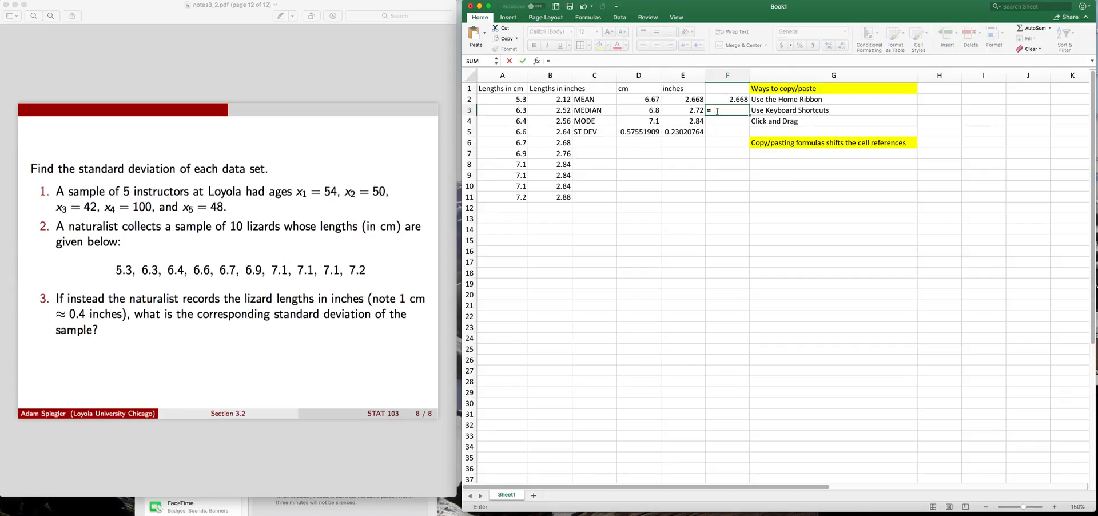
click(644, 109)
text(*)
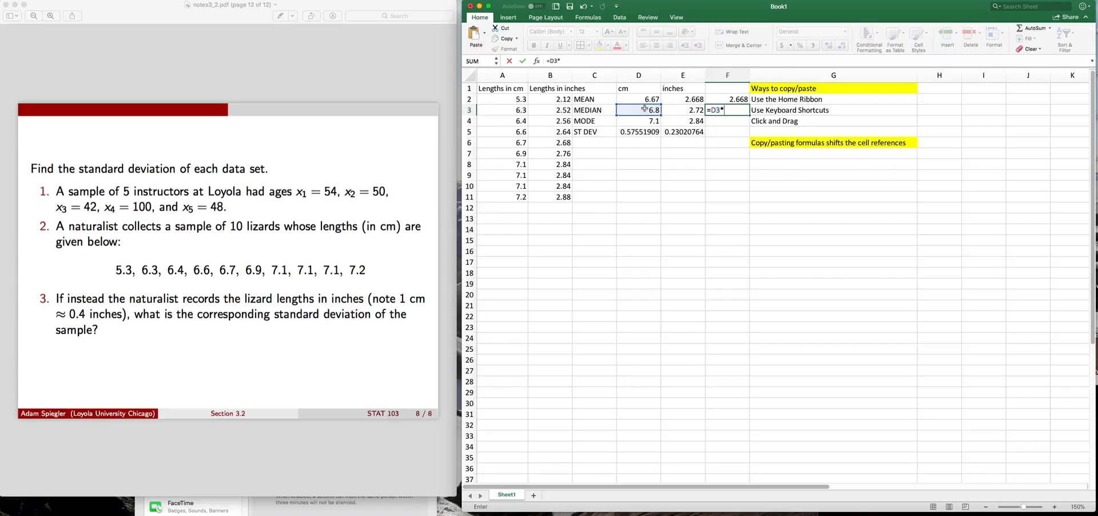
key(Return)
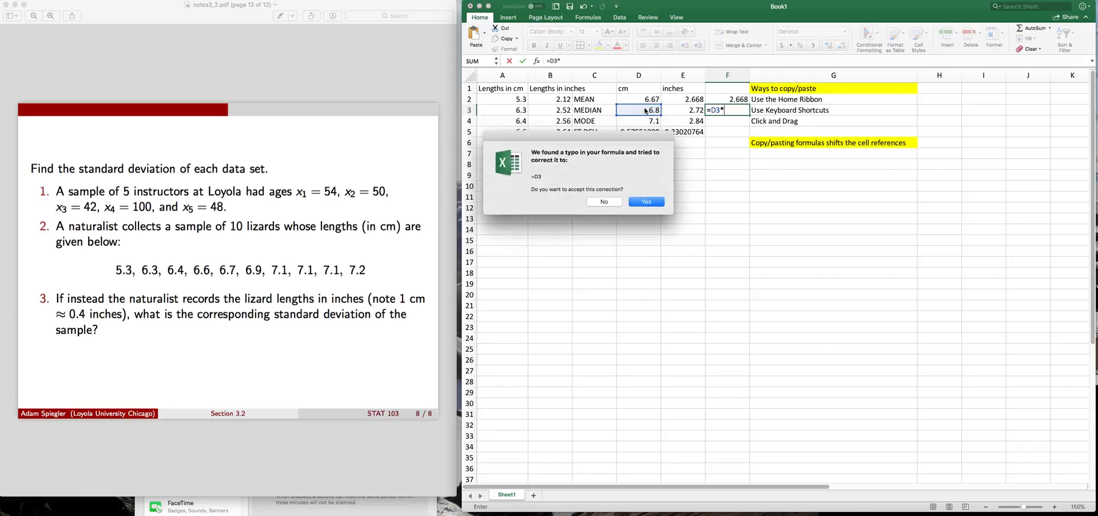
click(614, 202)
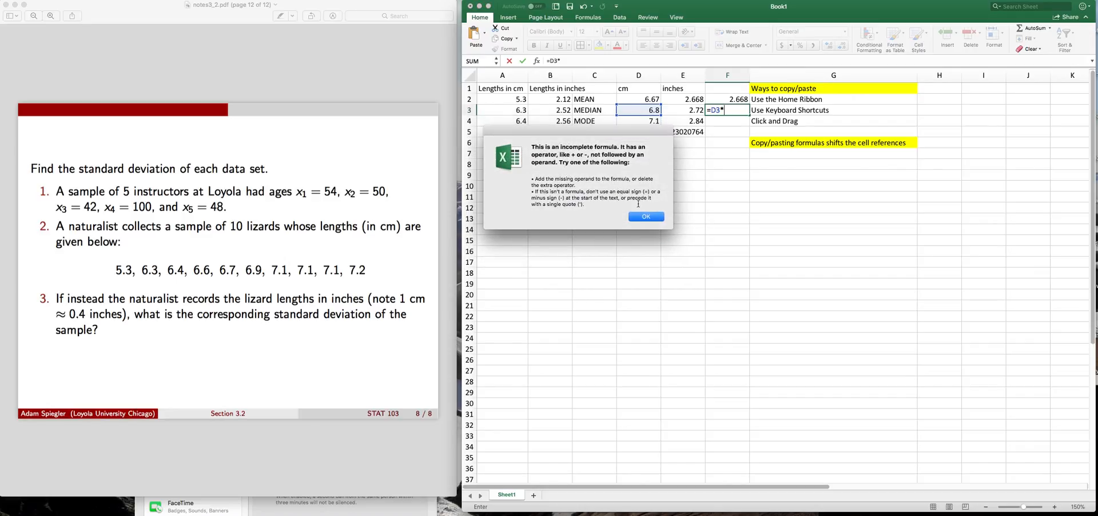
click(644, 218)
click(735, 109)
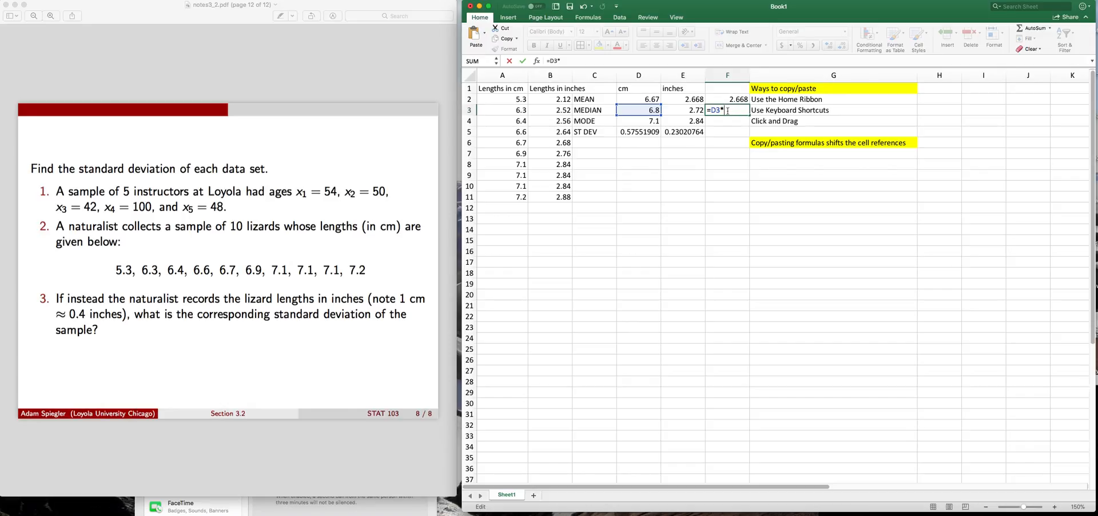
text(0764)
key(Return)
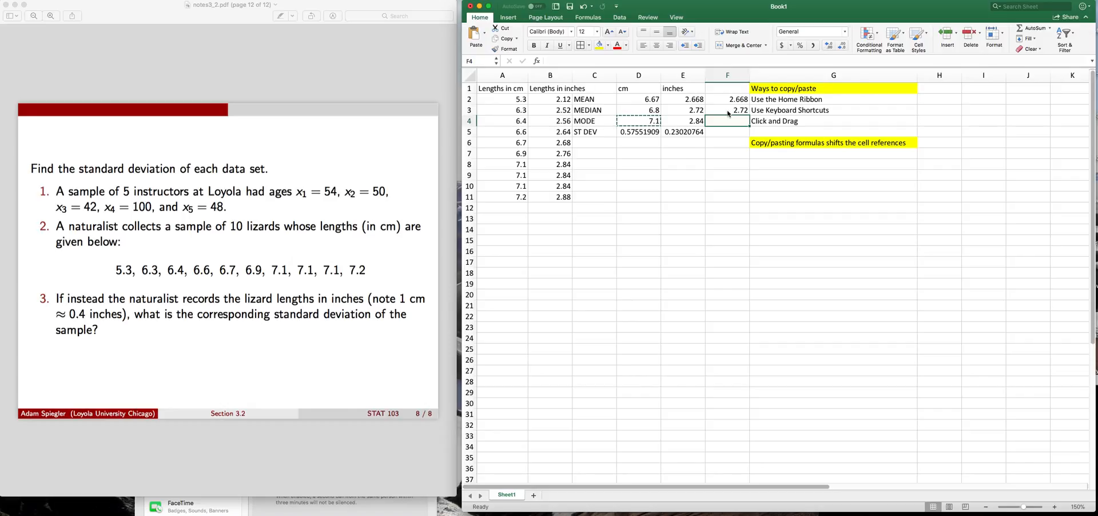
Enter the formula =D4*0.4 in cell F4 to convert the centimetre mode directly to inches
text(=)
click(642, 123)
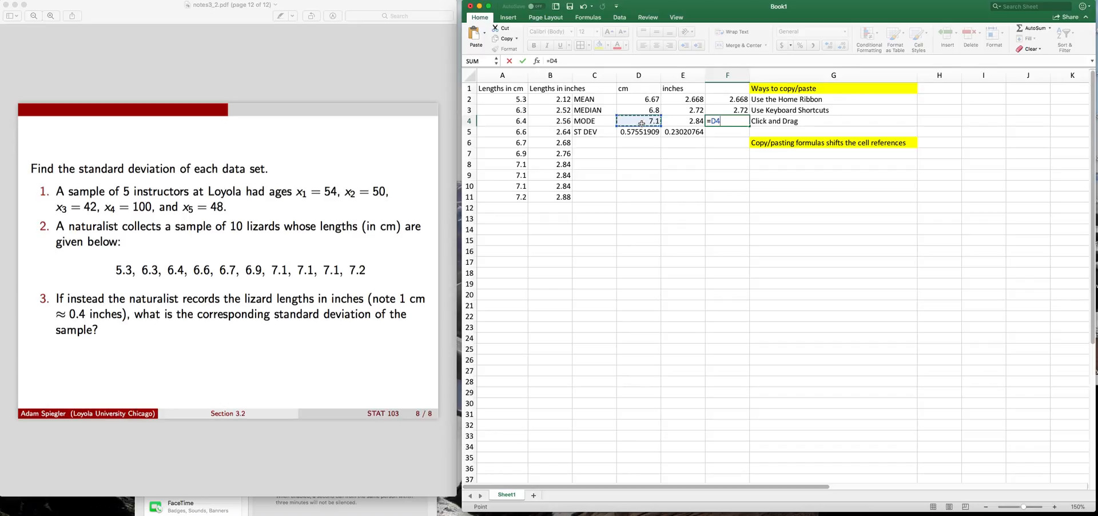
text(*0.4)
key(Return)
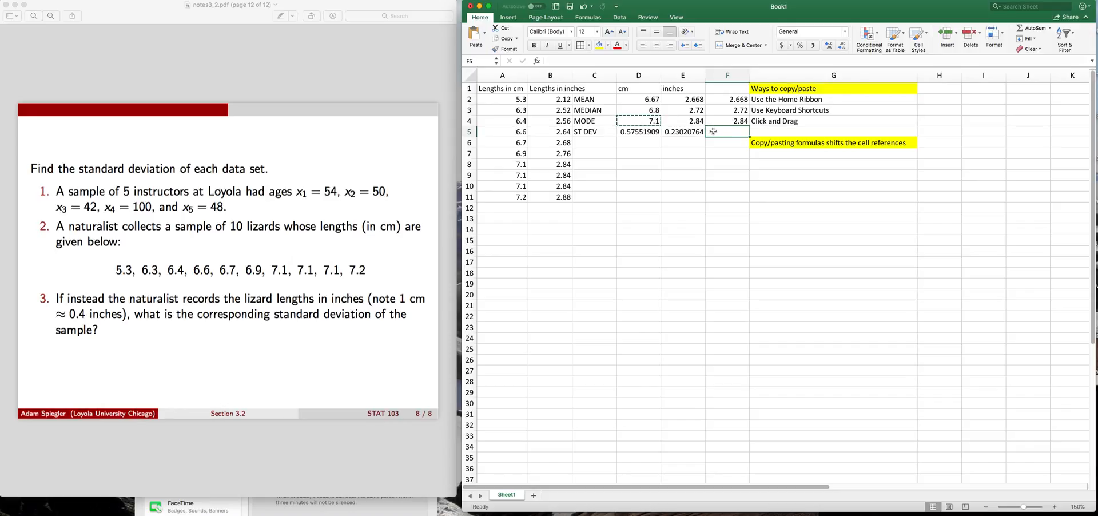
Enter the formula =D5*0.4 in cell F5 to convert the centimetre standard deviation directly to inches
text(=)
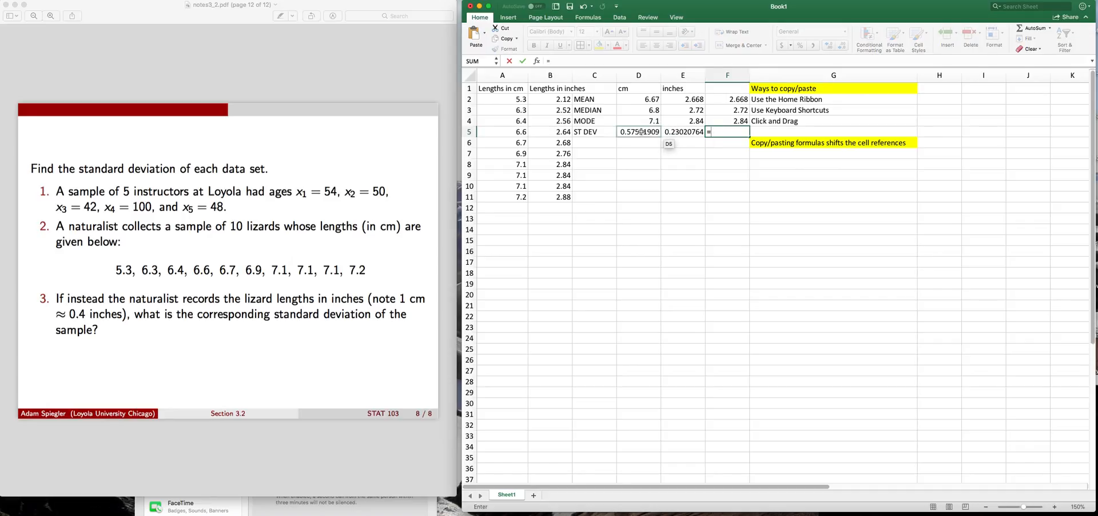
click(640, 131)
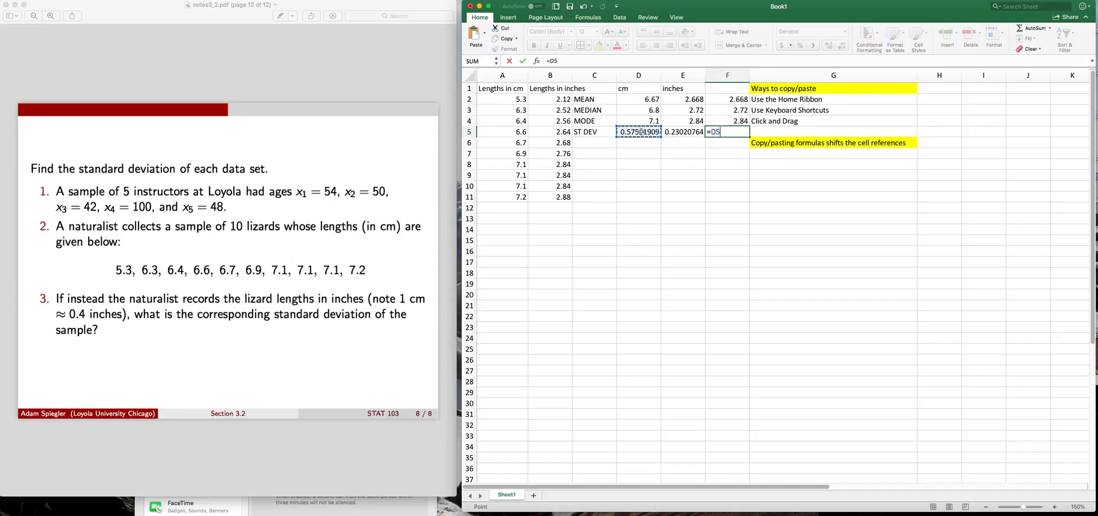
text(*0.4)
key(Return)
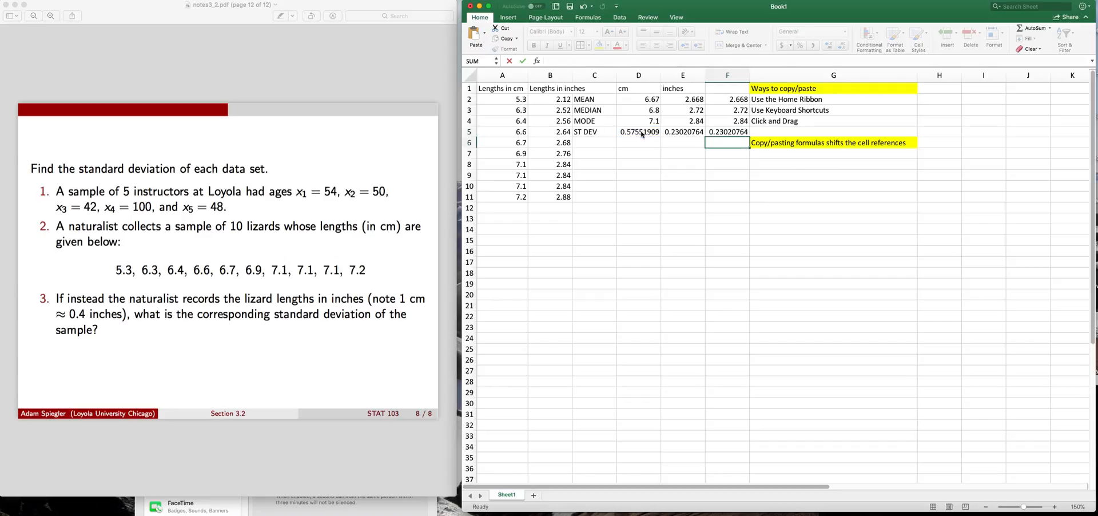